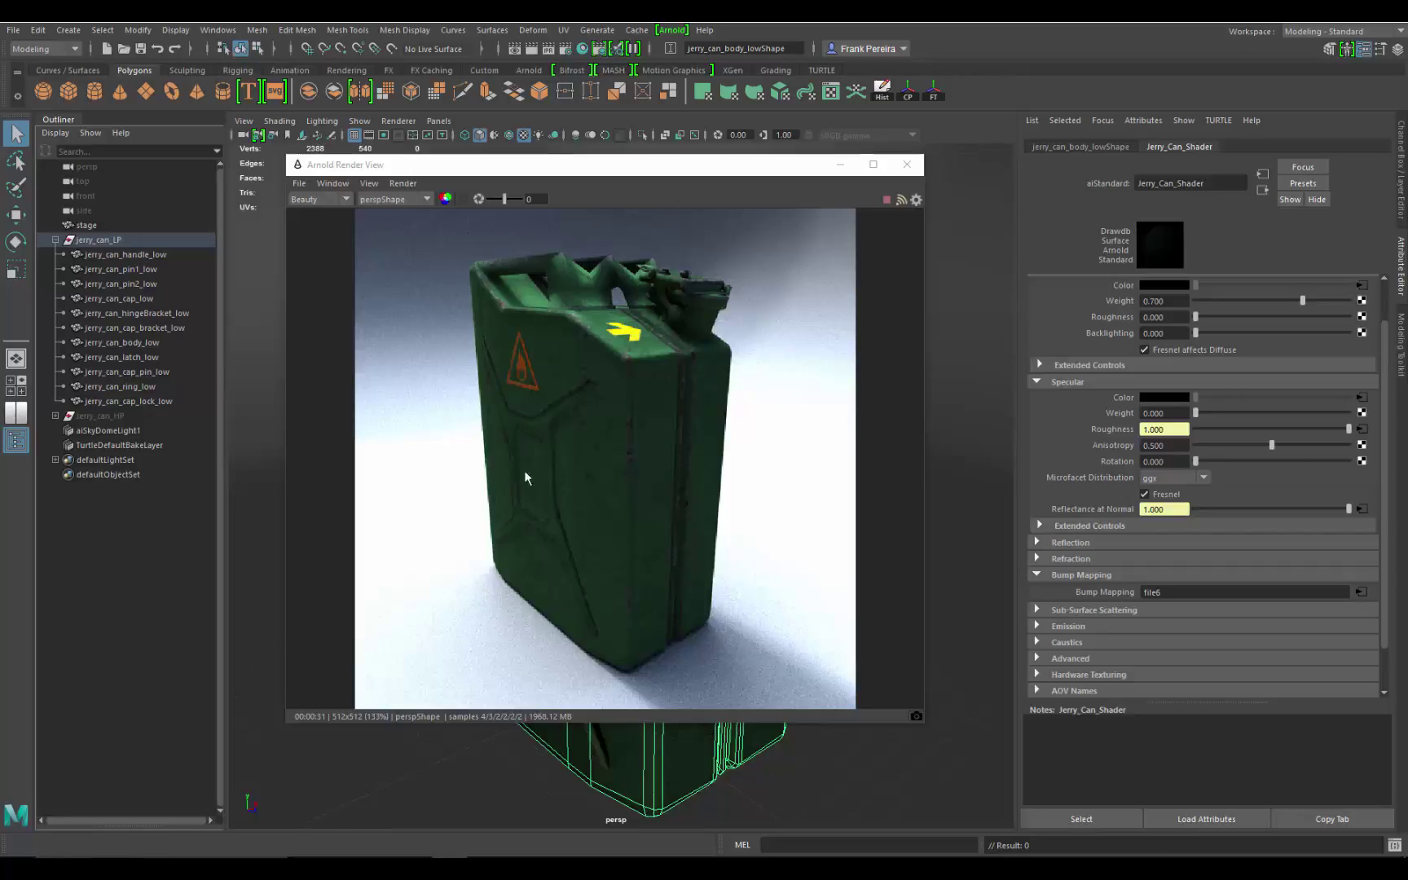
Select the stage mesh in the render view and inspect its lambert1 material settings
{"action": "left_click", "coordinate": [592, 401]}
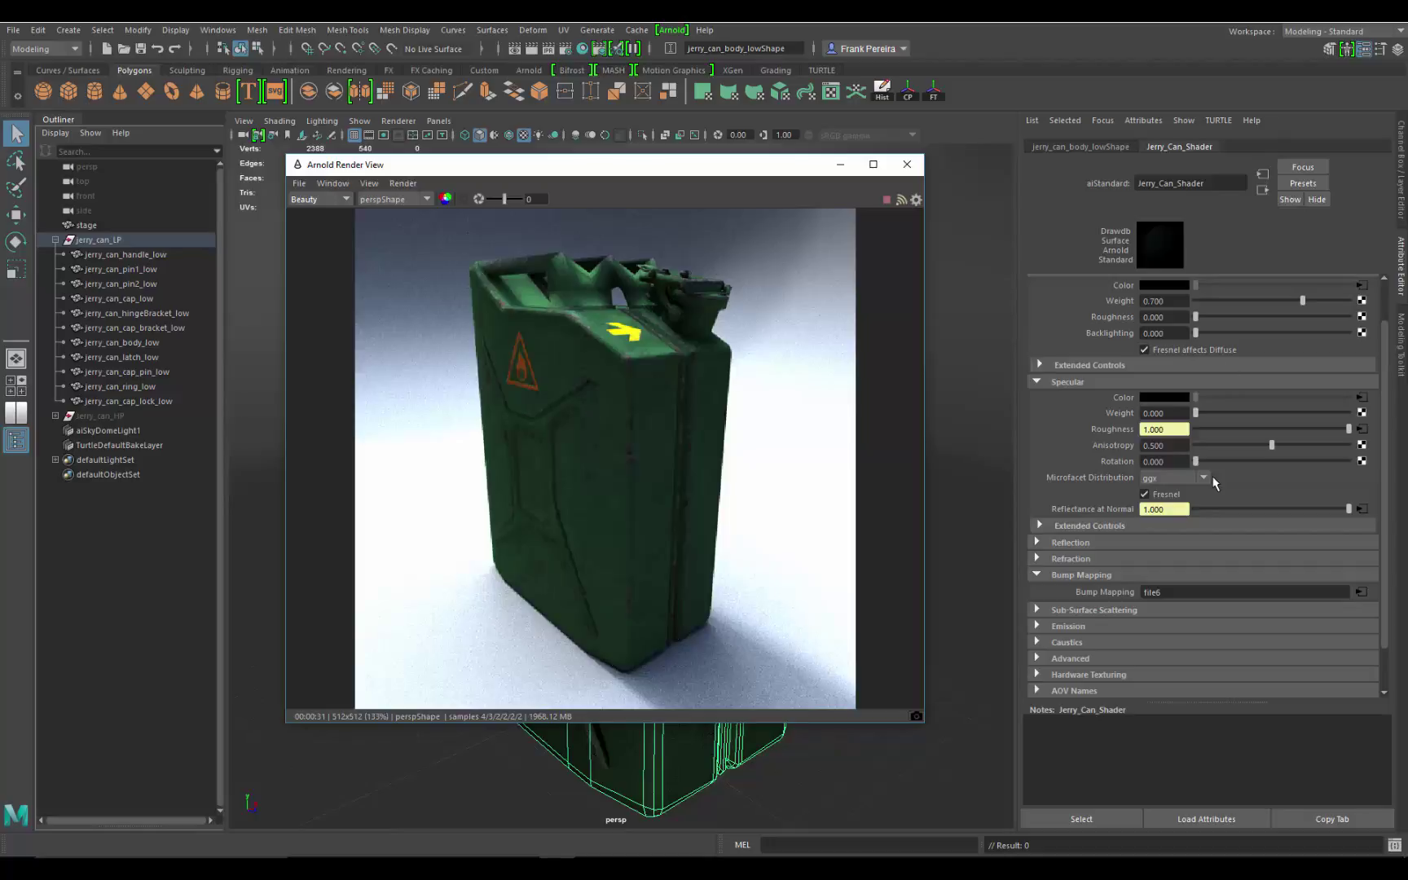
{"action": "left_click", "coordinate": [568, 282]}
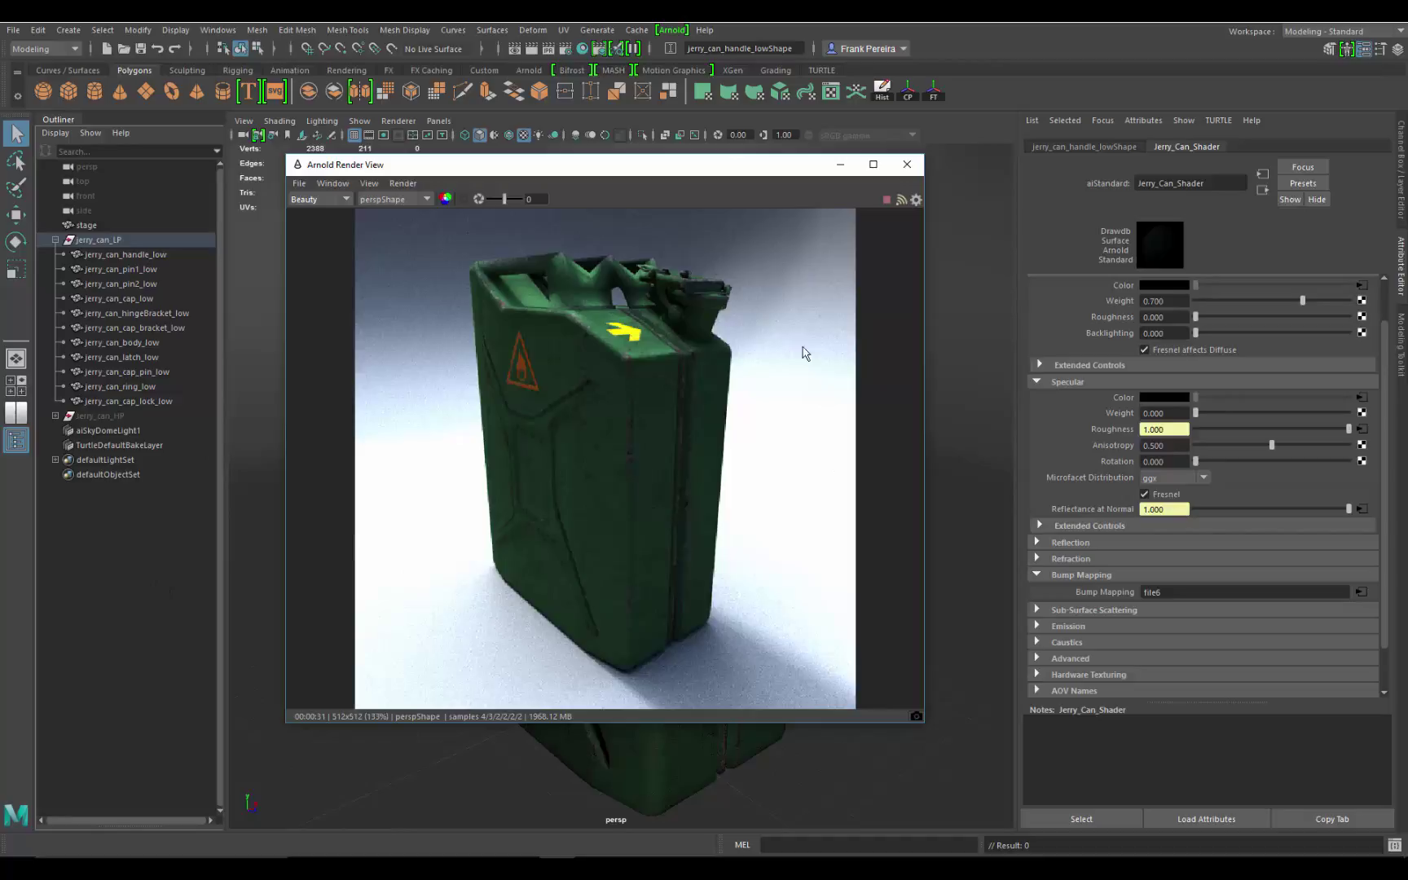
{"action": "left_click", "coordinate": [812, 379]}
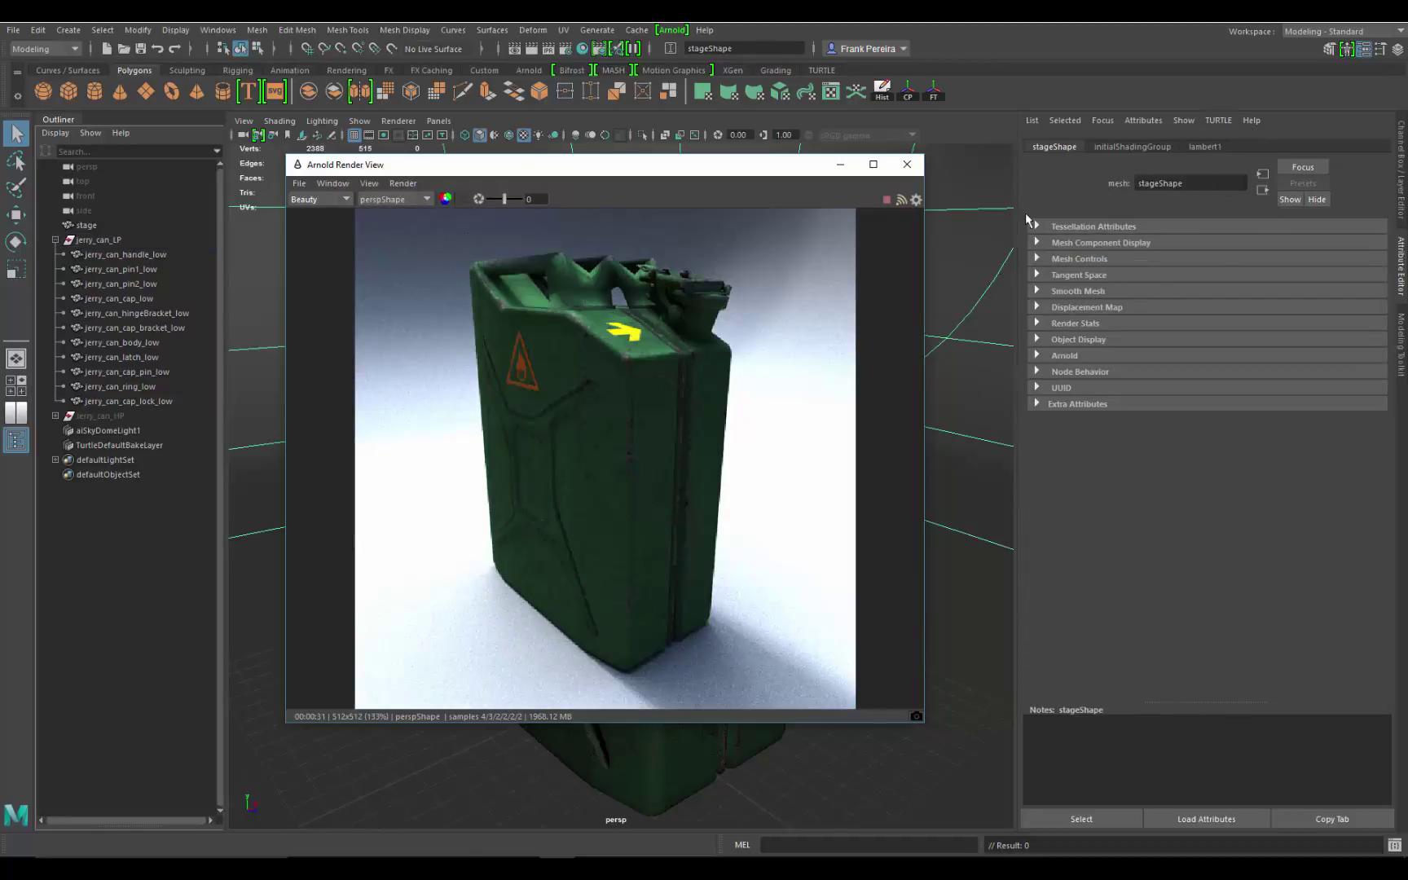
{"action": "left_click", "coordinate": [1204, 147]}
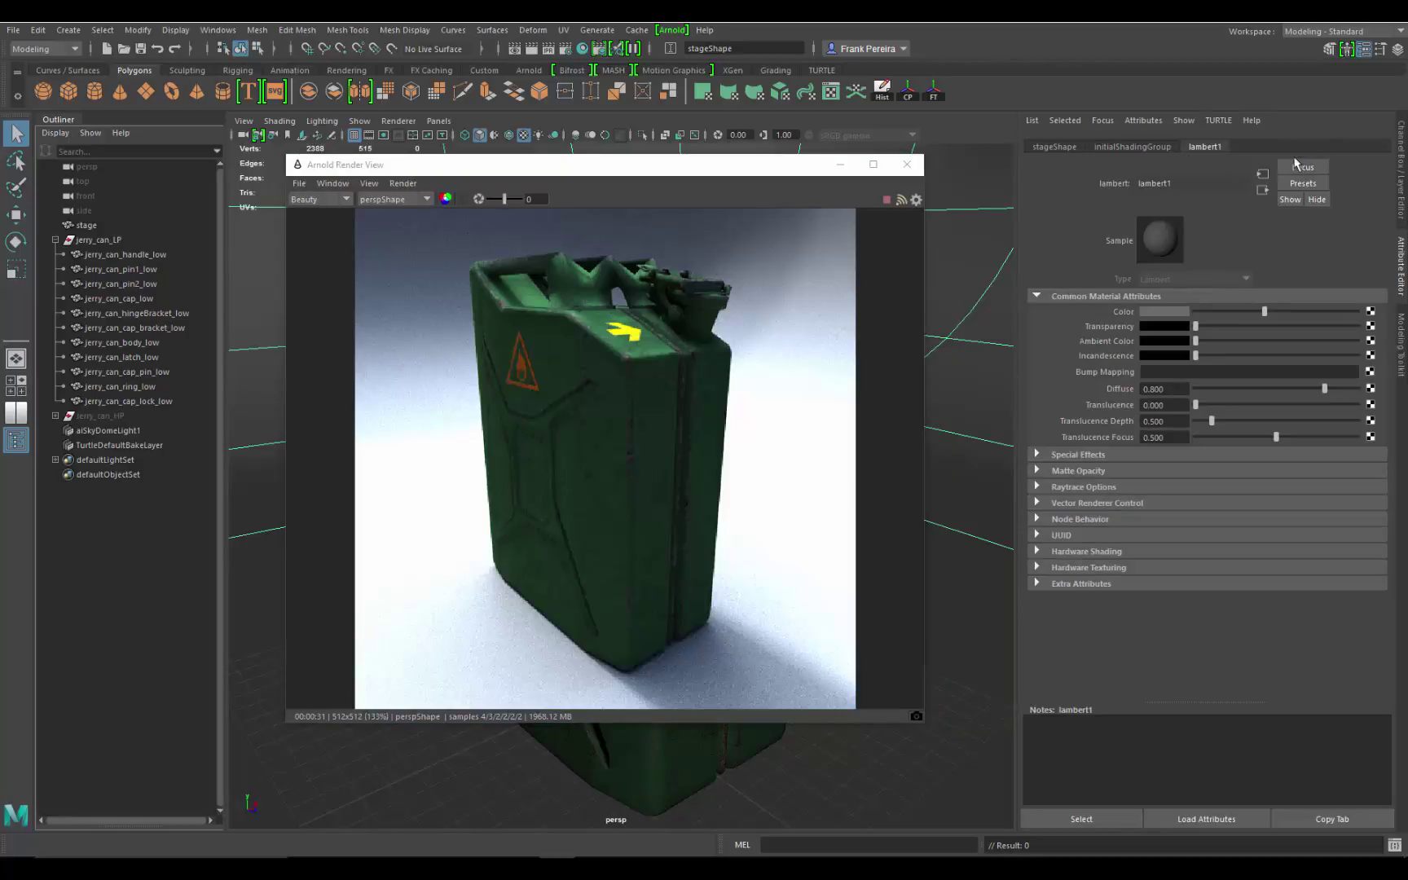
Select the jerry can body and set Jerry_Can_Shader's specular weight to about 0.246
{"action": "left_click", "coordinate": [606, 434]}
{"action": "left_click", "coordinate": [1195, 147]}
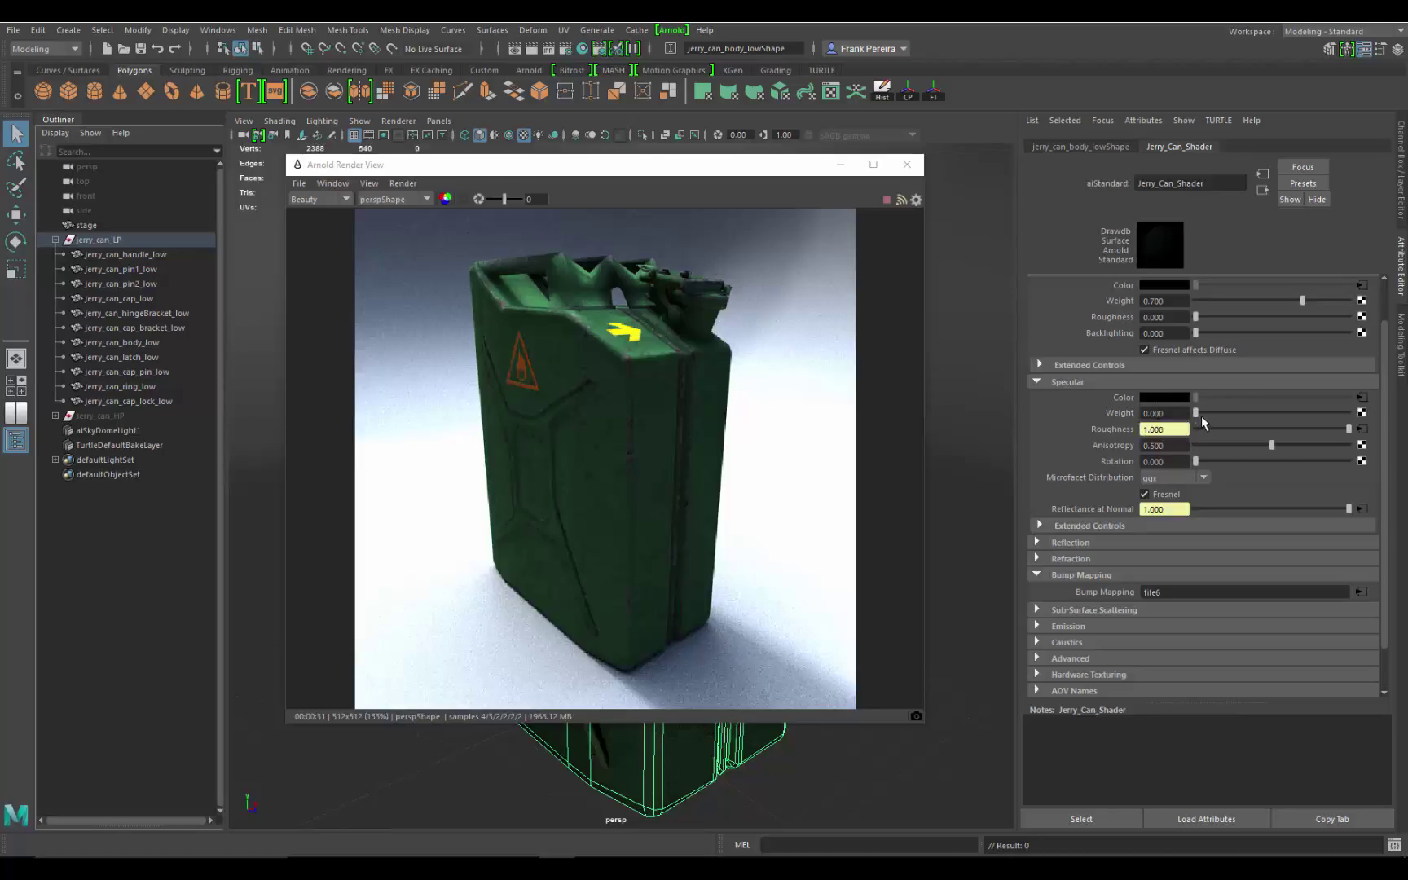
{"action": "left_click_drag", "start_coordinate": [1203, 412], "coordinate": [1265, 419]}
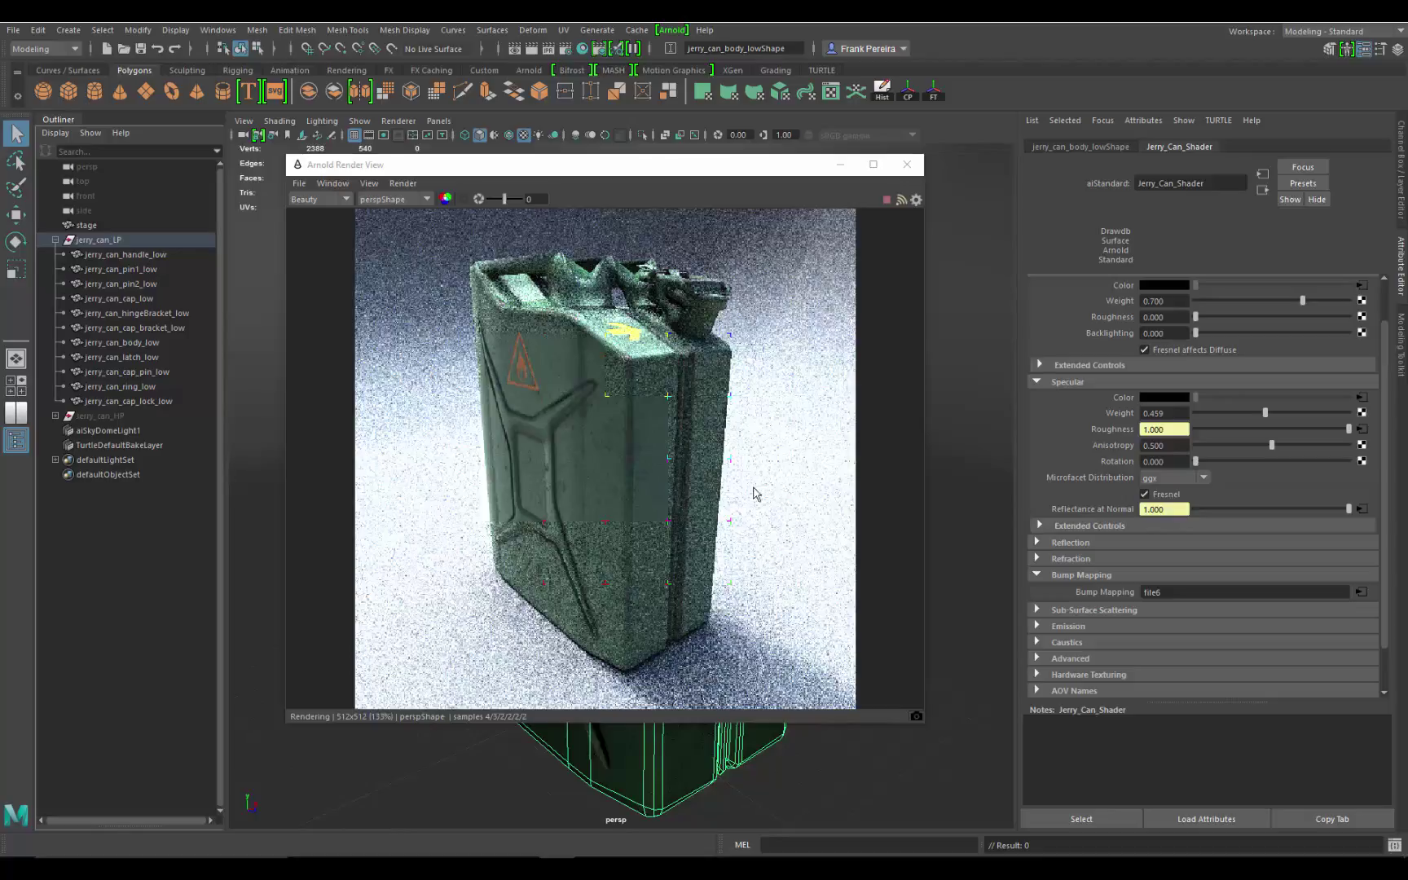
{"action": "left_click_drag", "start_coordinate": [1265, 413], "coordinate": [1233, 413]}
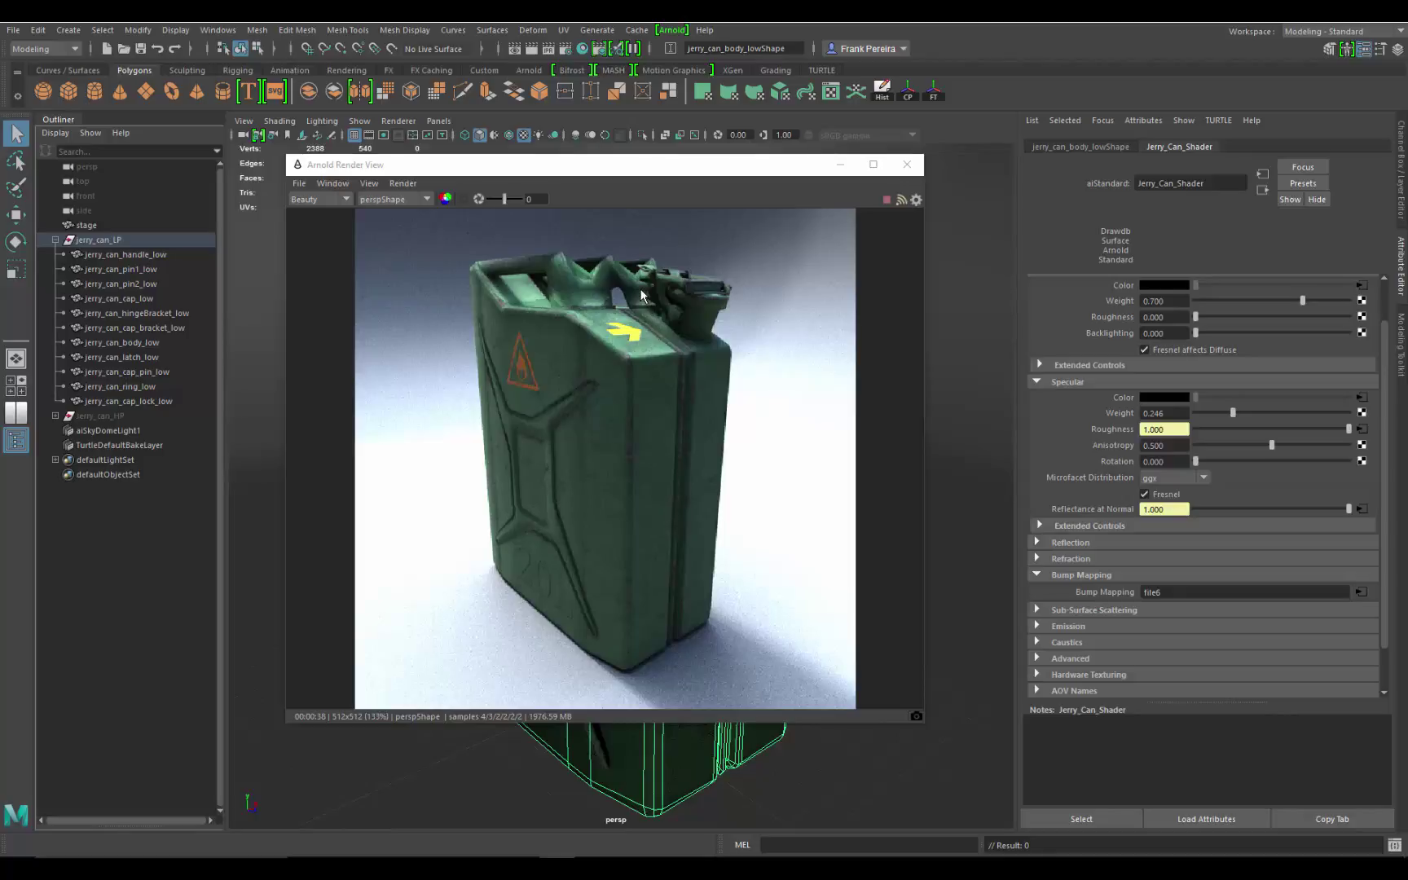
In Hypershade, graph the Jerry_Can material's network so its texture file nodes appear
{"action": "left_click", "coordinate": [583, 49]}
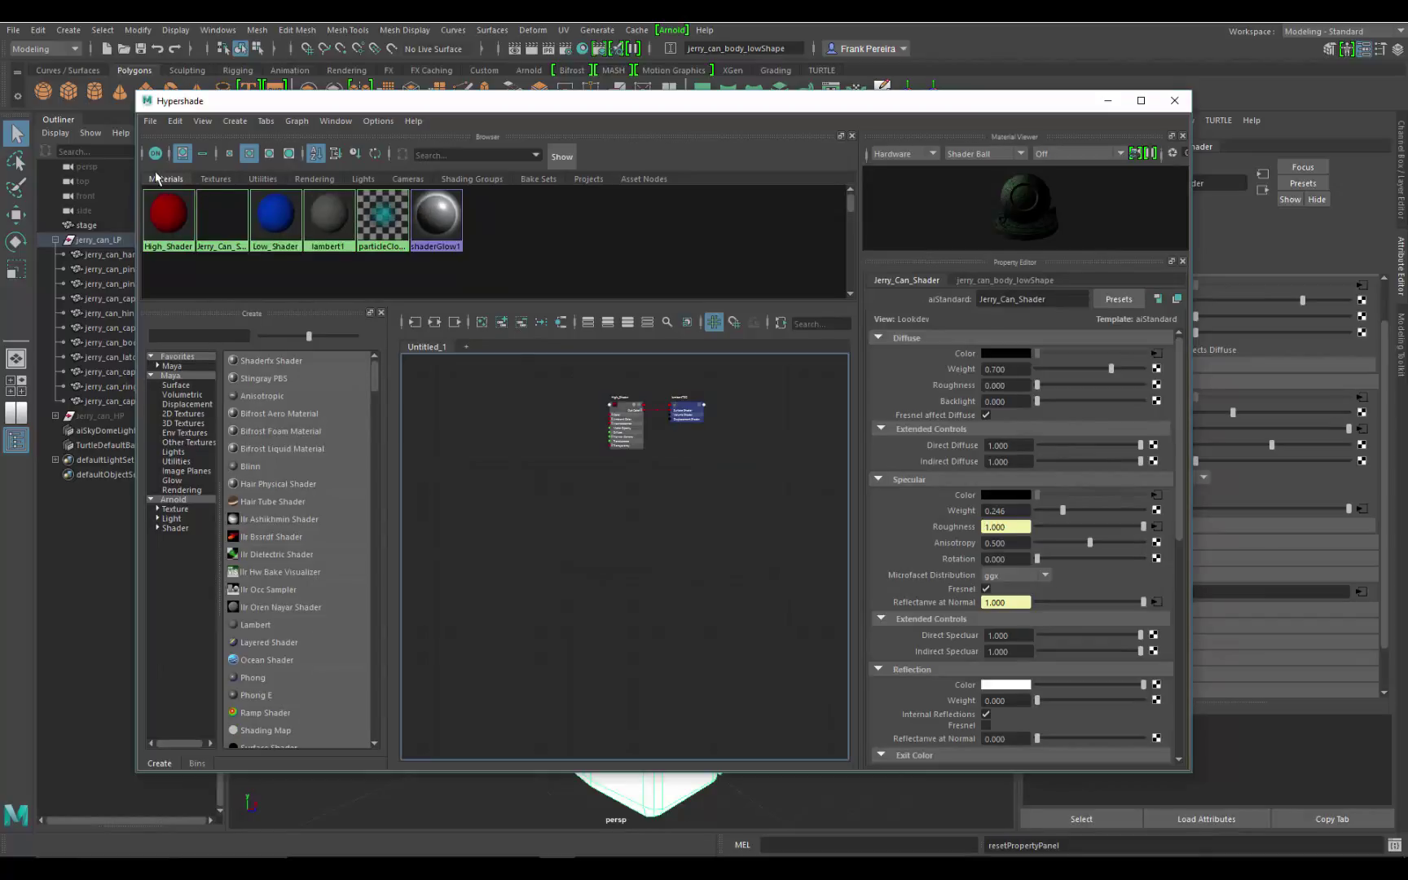
{"action": "left_click", "coordinate": [215, 179]}
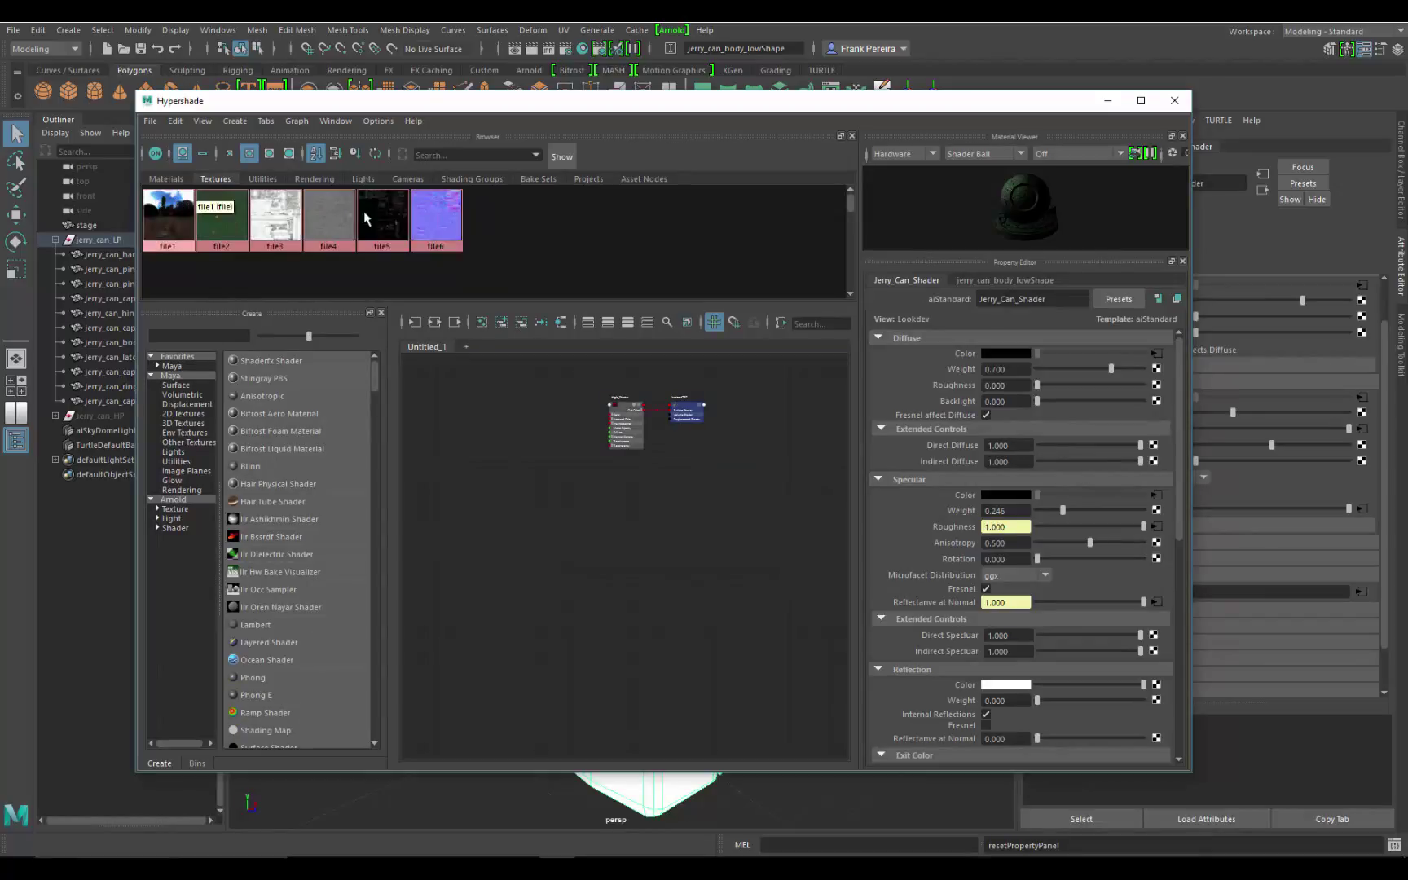
{"action": "left_click", "coordinate": [165, 178]}
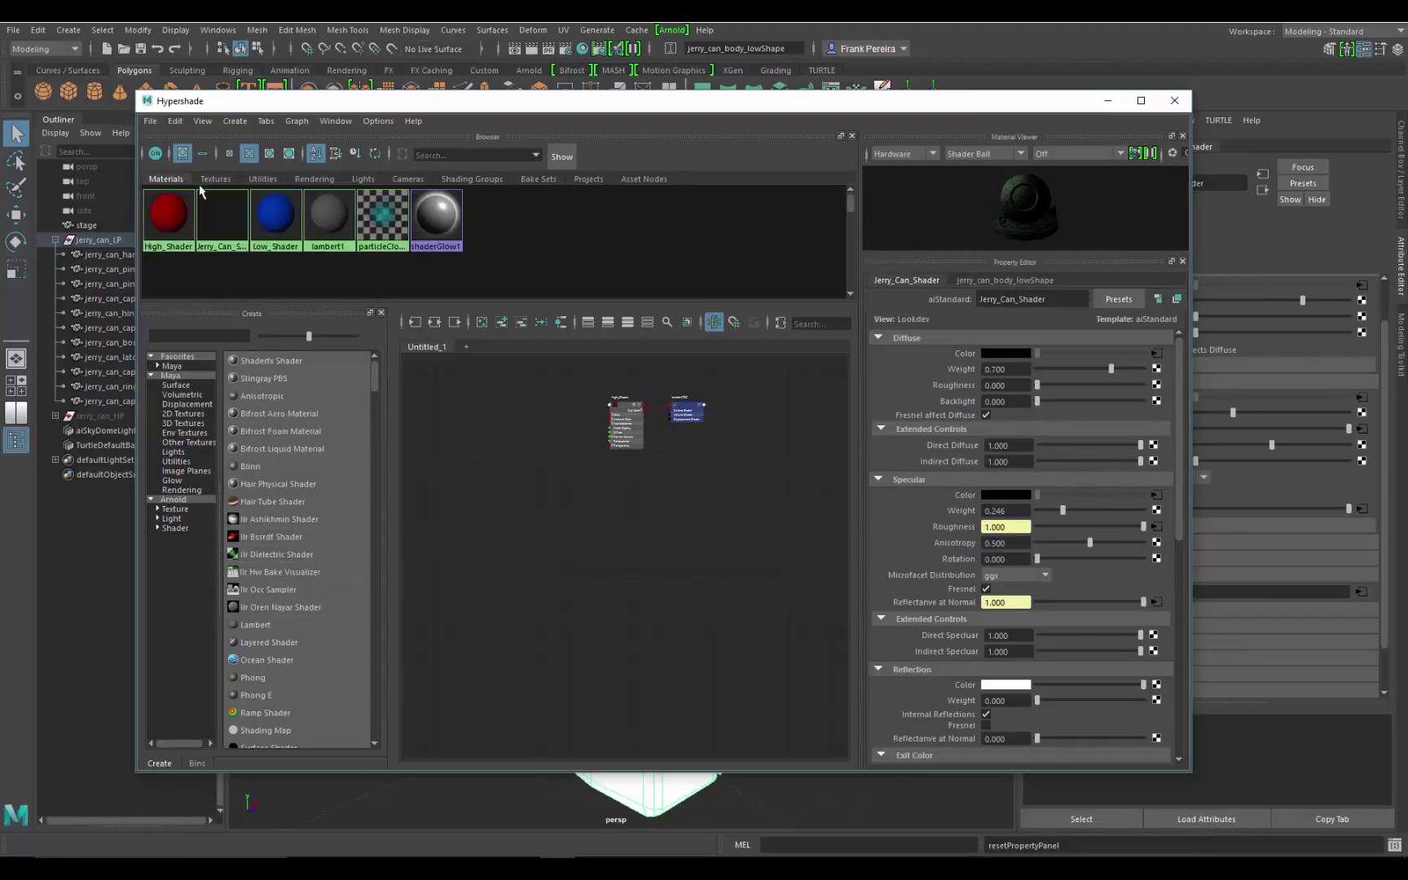
{"action": "mouse_move", "coordinate": [230, 228]}
{"action": "middle_mouse_down"}
{"action": "mouse_move", "coordinate": [220, 199]}
{"action": "mouse_move", "coordinate": [213, 215]}
{"action": "mouse_move", "coordinate": [242, 222]}
{"action": "mouse_move", "coordinate": [234, 213]}
{"action": "middle_mouse_up"}
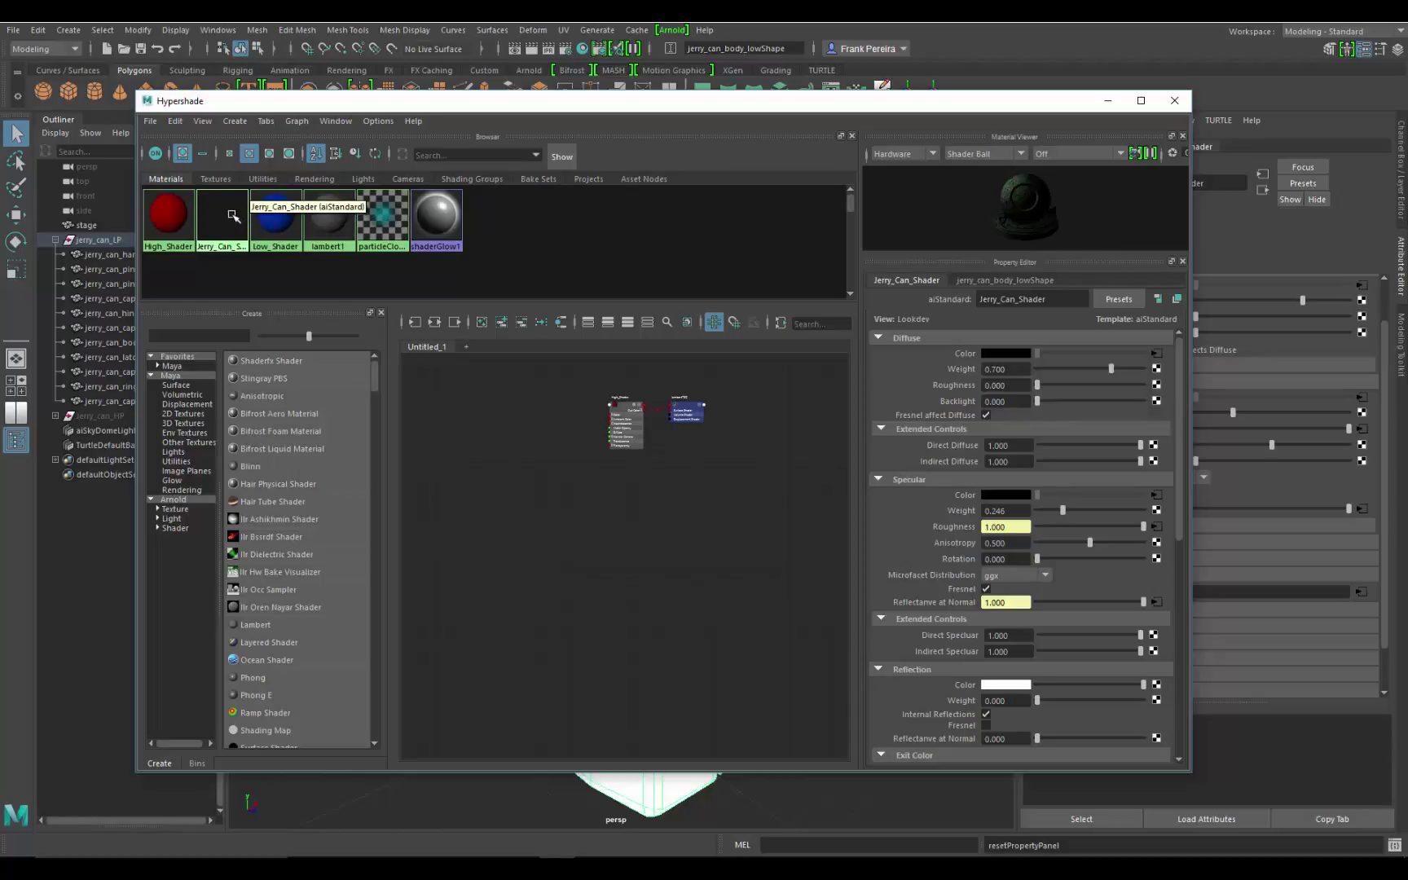
{"action": "right_click", "coordinate": [232, 216]}
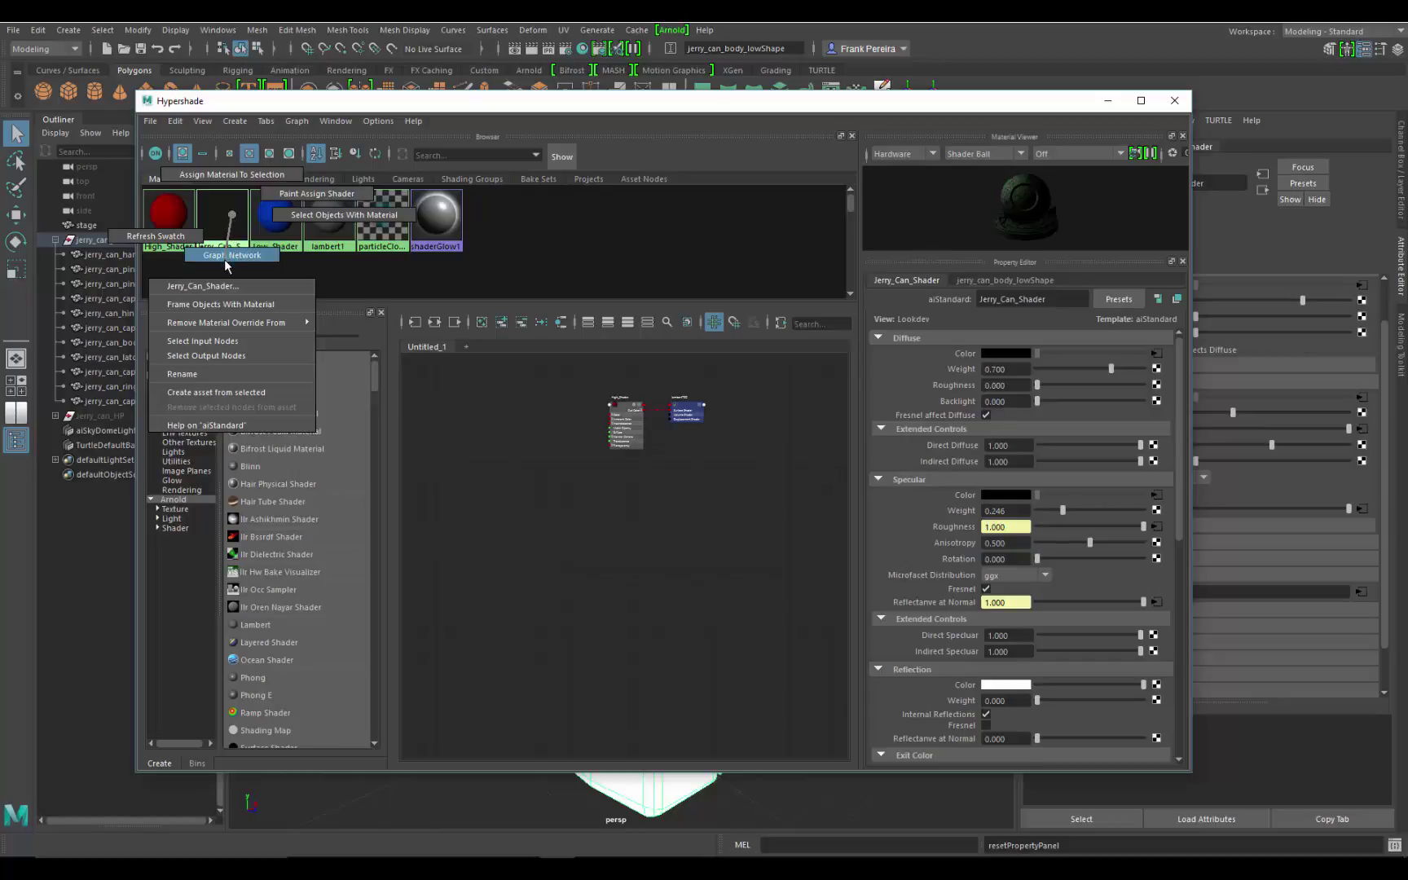
{"action": "right_click_drag", "start_coordinate": [224, 259], "coordinate": [225, 260]}
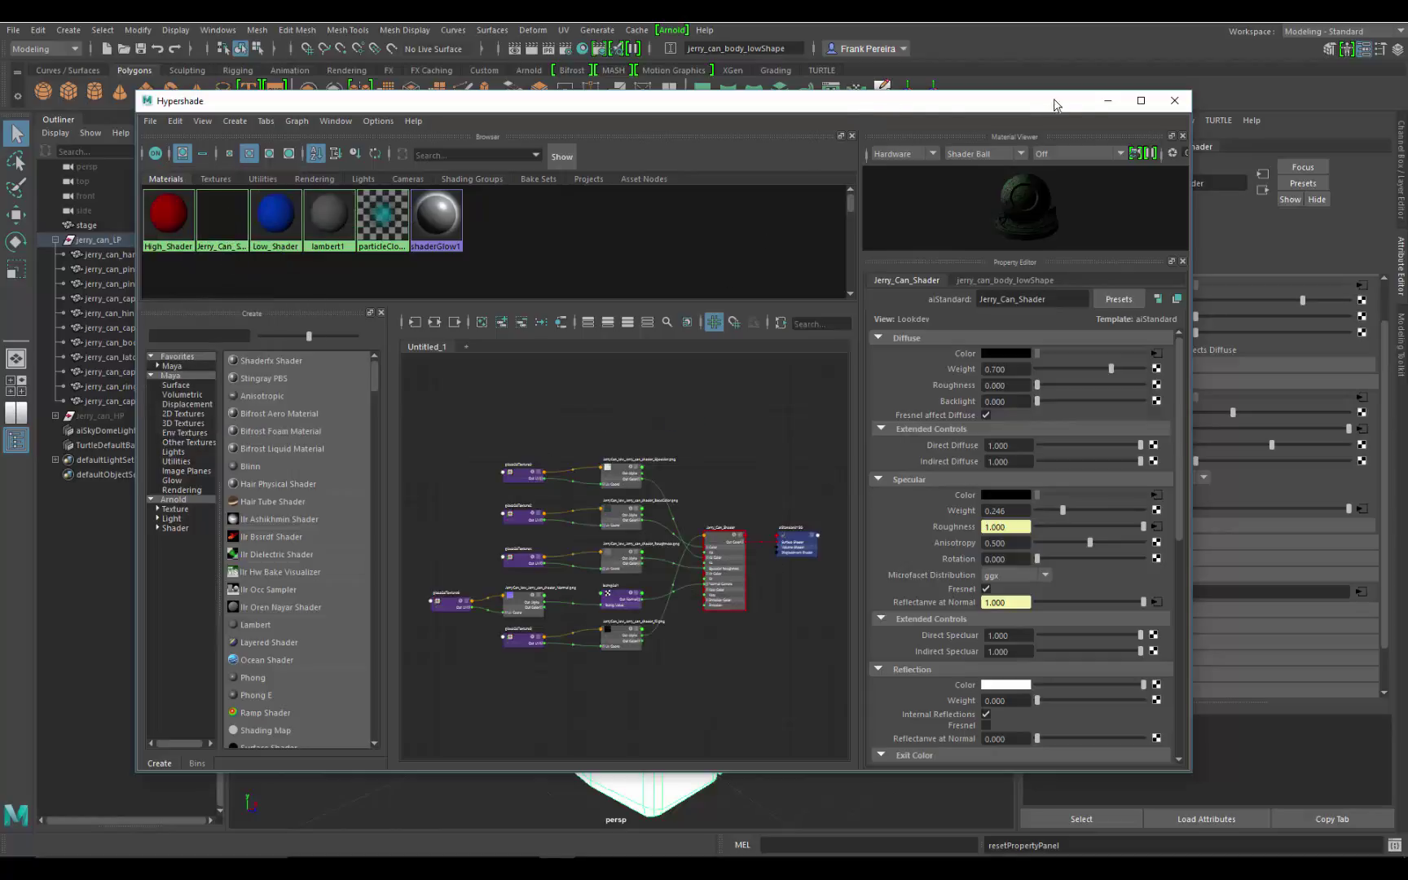
Maximize Hypershade and show full attribute ports on the Specular, BaseColor, Roughness, f0 and Normal nodes
{"action": "left_click", "coordinate": [1141, 101]}
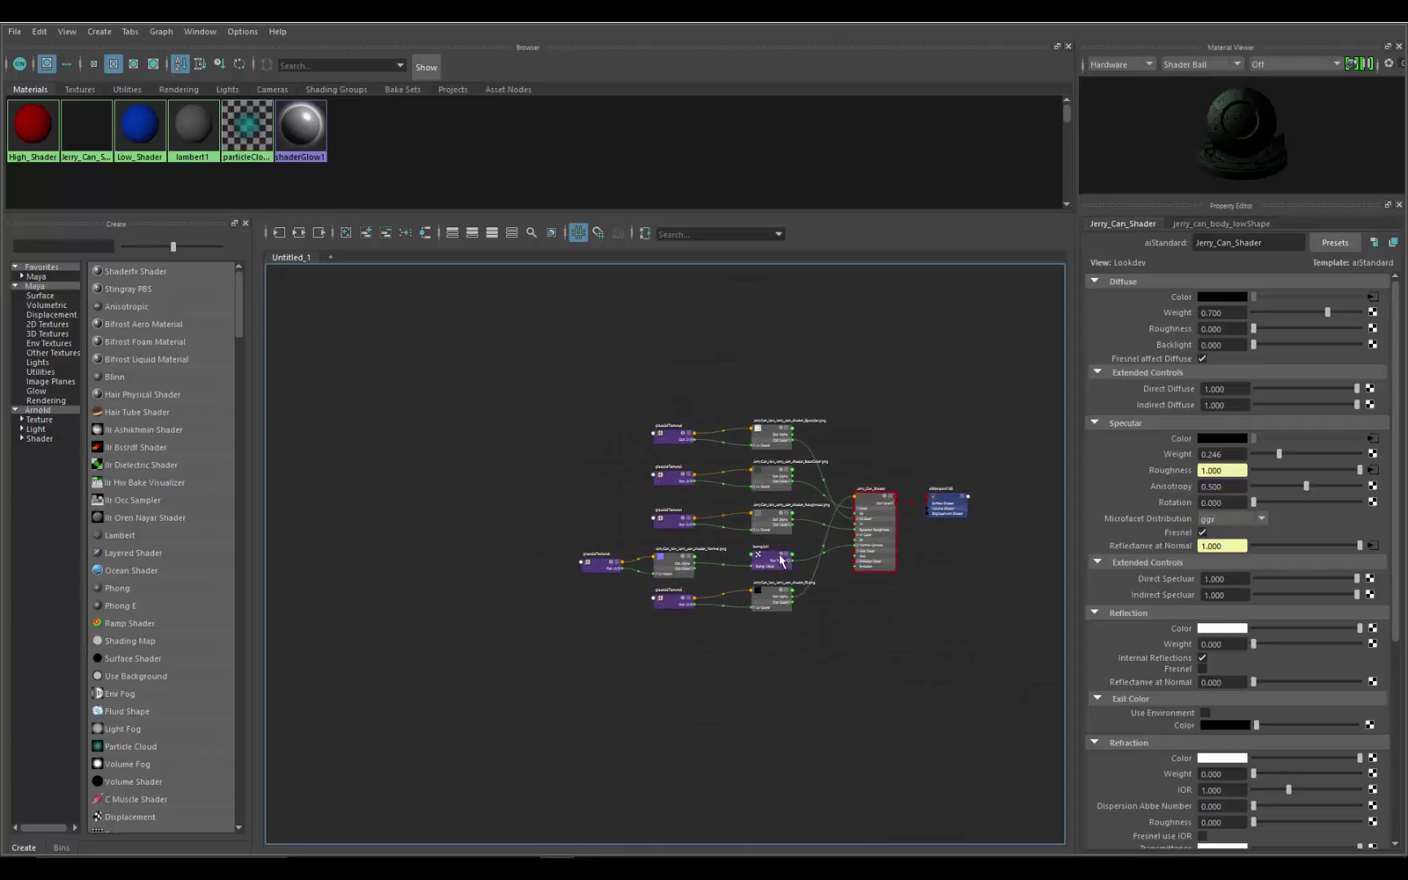
{"action": "mouse_move", "coordinate": [697, 544]}
{"action": "middle_mouse_down", "text": "alt"}
{"action": "mouse_move", "coordinate": [613, 538]}
{"action": "mouse_move", "coordinate": [679, 553]}
{"action": "middle_mouse_up", "text": "alt"}
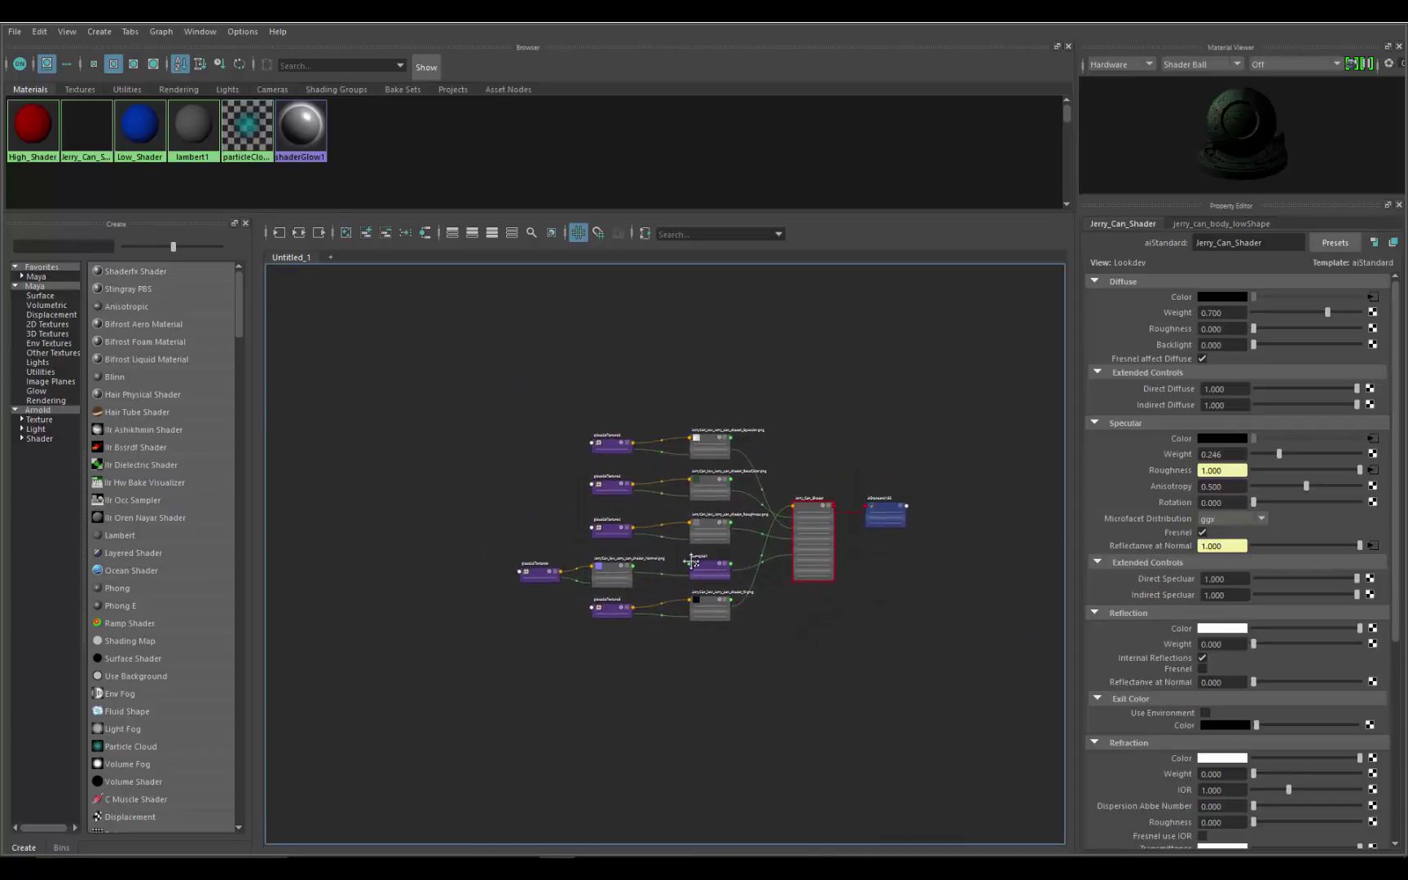
{"action": "key", "text": "4"}
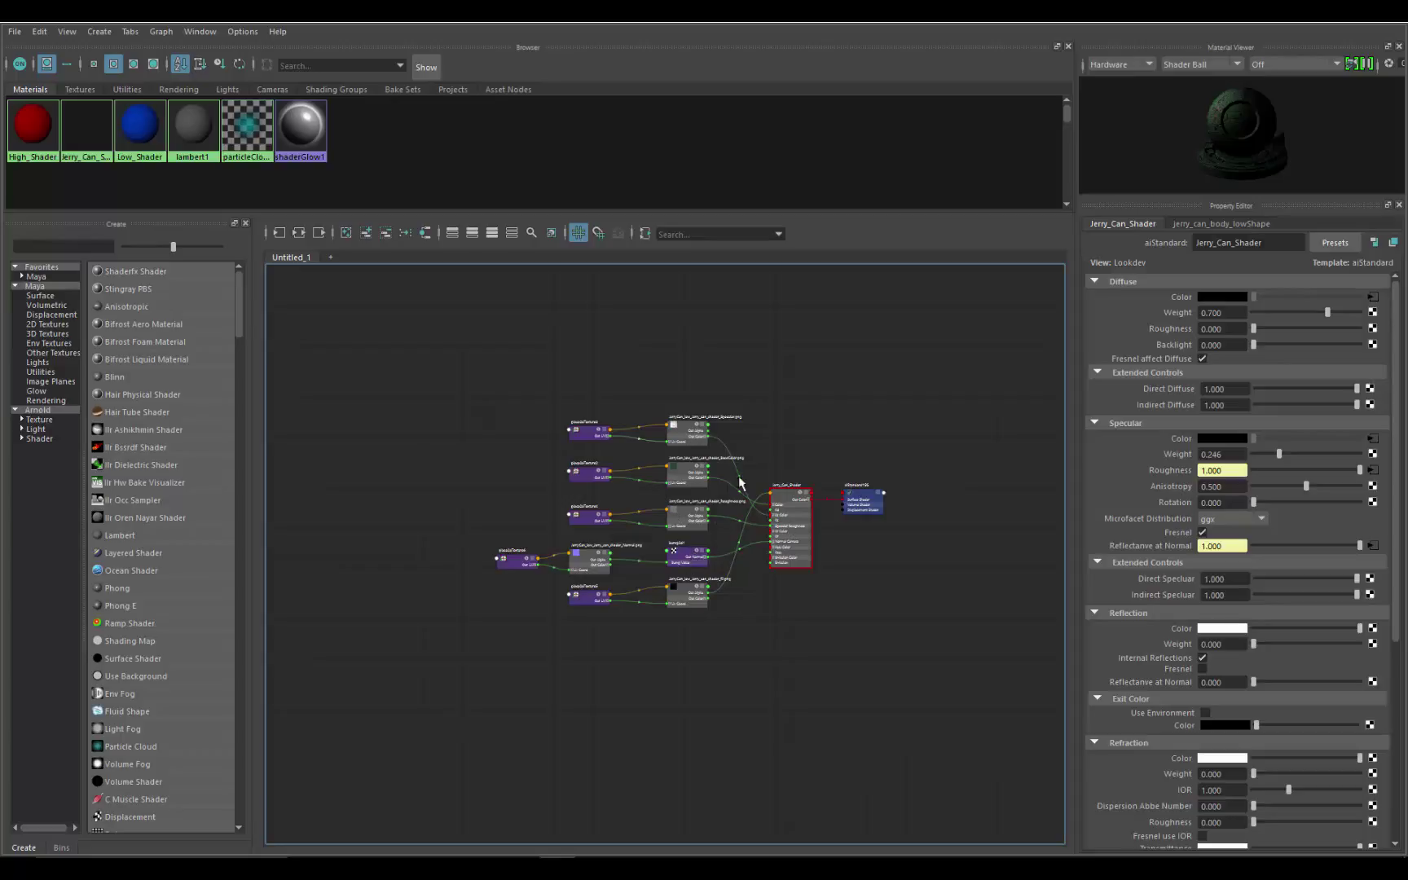
{"action": "scroll", "coordinate": [837, 579], "scroll_direction": "up", "scroll_amount": 4}
{"action": "scroll", "coordinate": [841, 585], "scroll_direction": "down", "scroll_amount": 2}
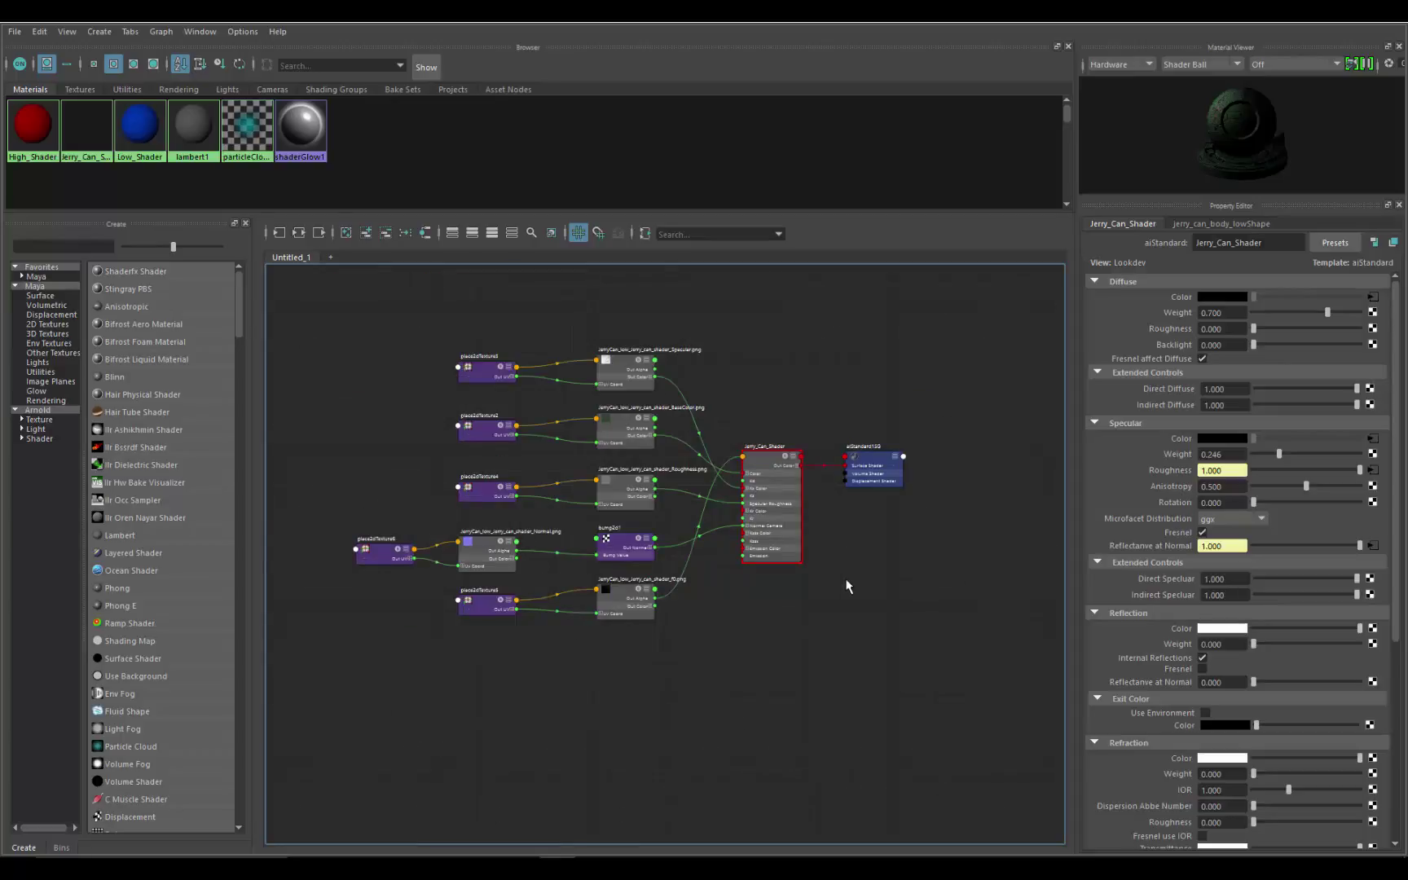
{"action": "scroll", "coordinate": [855, 584], "scroll_direction": "up", "scroll_amount": 2}
{"action": "scroll", "coordinate": [887, 624], "scroll_direction": "down", "scroll_amount": 2}
{"action": "scroll", "coordinate": [887, 626], "scroll_direction": "up", "scroll_amount": 4}
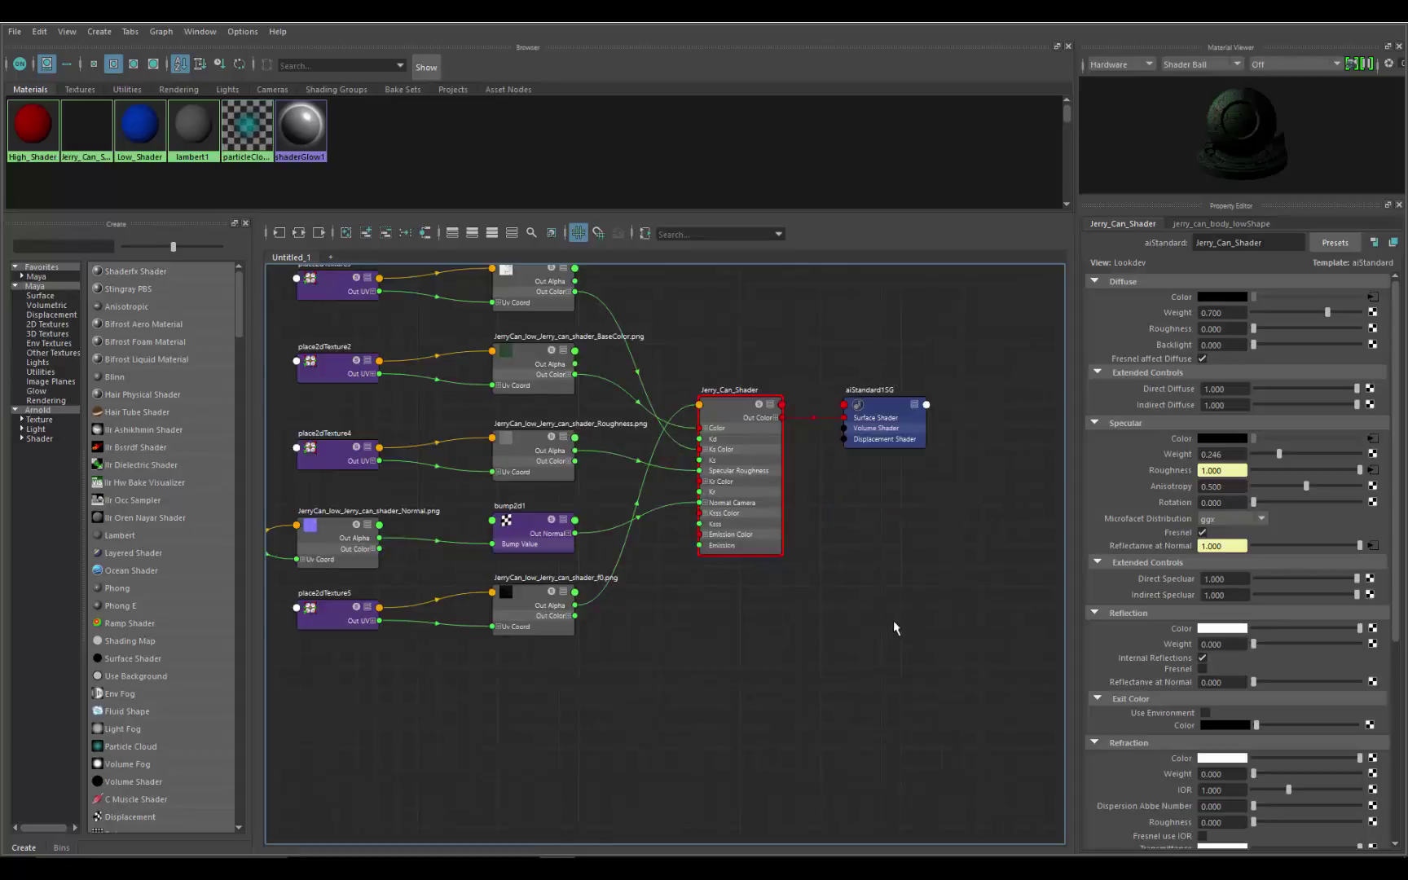
{"action": "scroll", "coordinate": [970, 702], "scroll_direction": "down", "scroll_amount": 3}
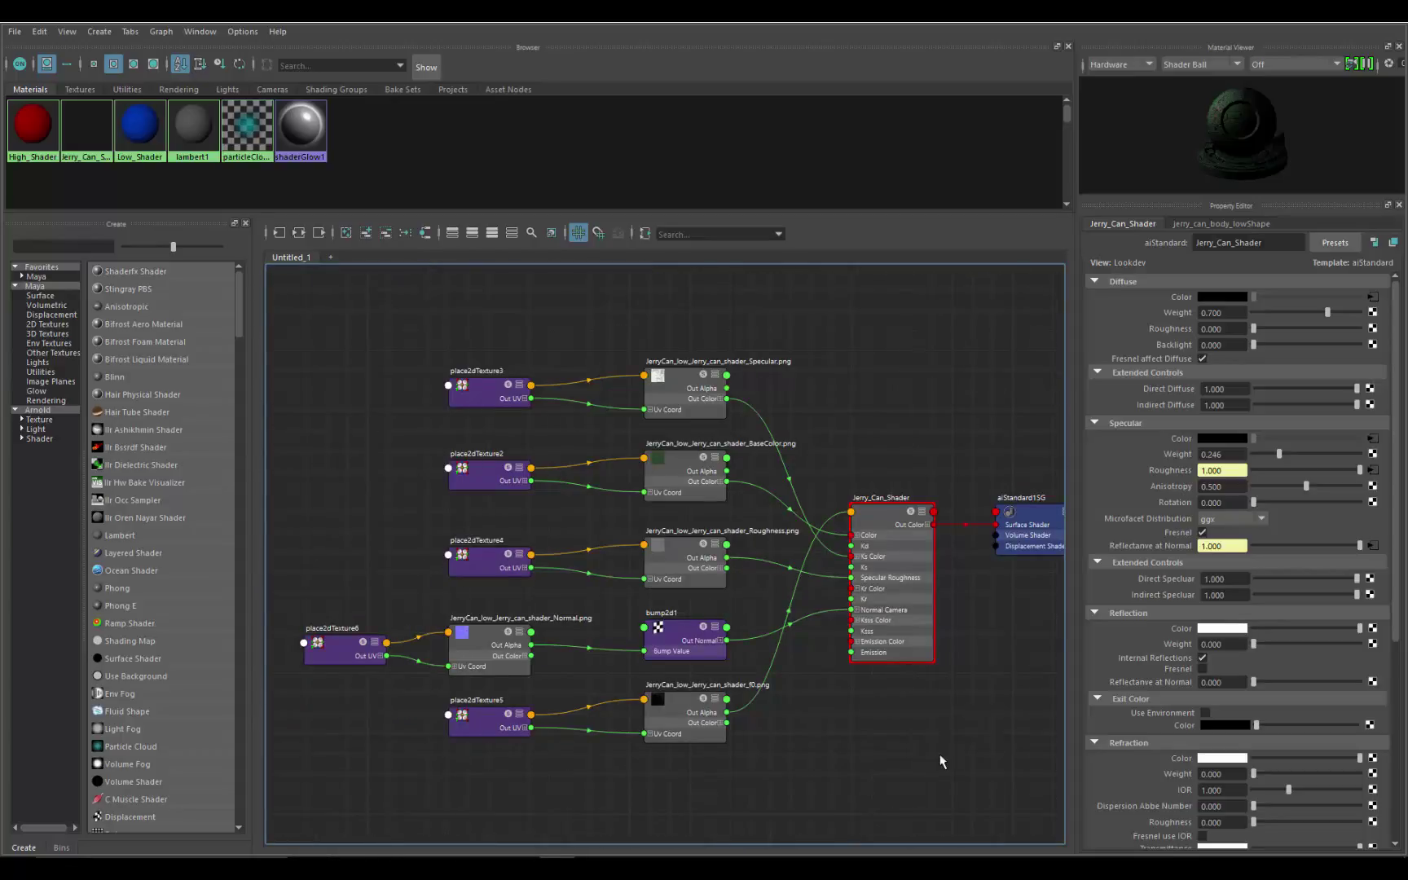
{"action": "scroll", "coordinate": [876, 700], "scroll_direction": "down", "scroll_amount": 1}
{"action": "scroll", "coordinate": [883, 713], "scroll_direction": "up", "scroll_amount": 1}
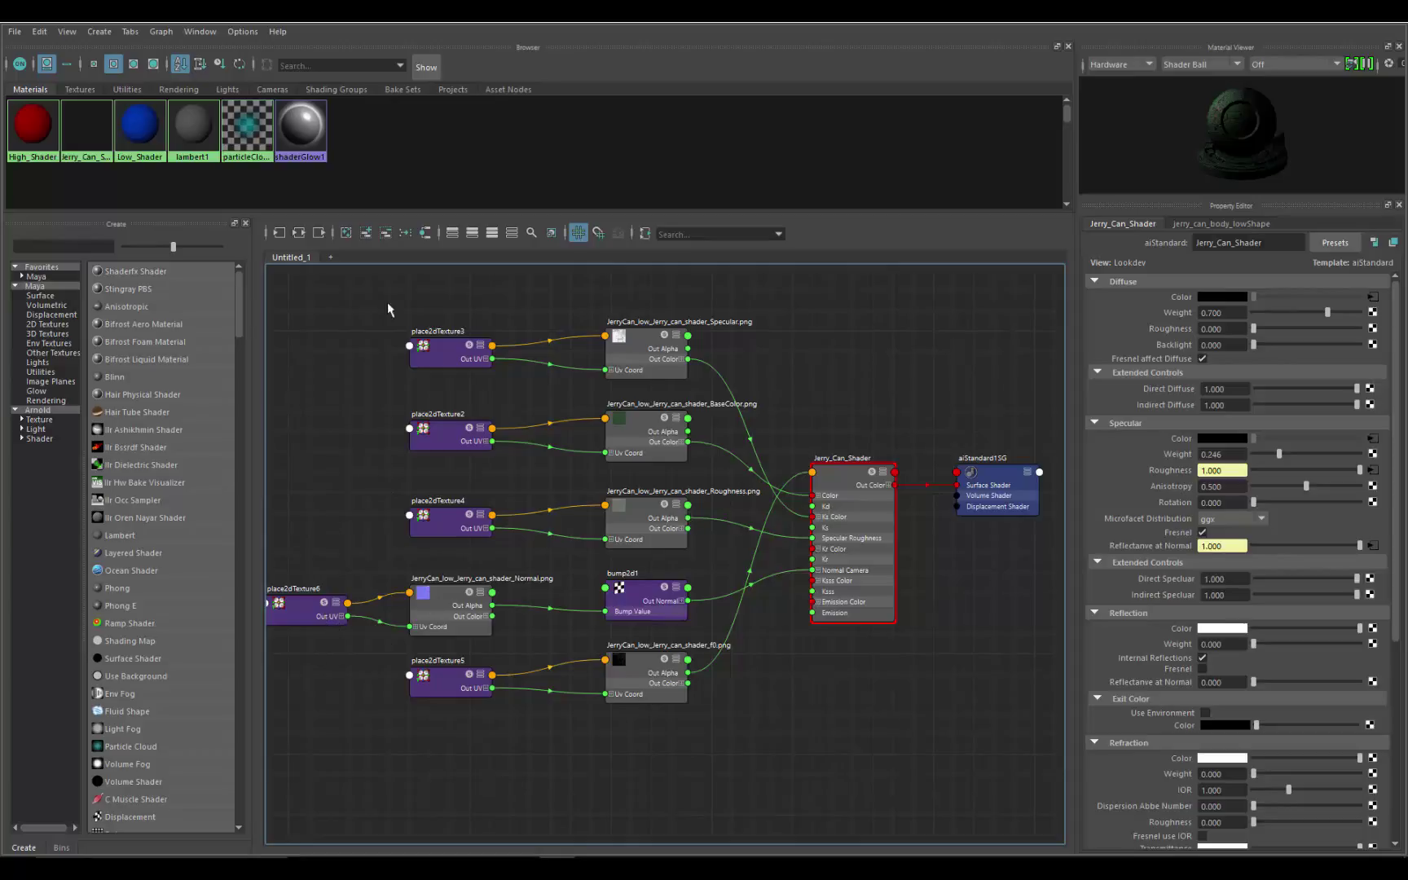
Rearrange place2dTexture3 and the Specular, BaseColor, Roughness and f0 texture nodes into tidy alignment
{"action": "mouse_move", "coordinate": [430, 340]}
{"action": "left_mouse_down"}
{"action": "mouse_move", "coordinate": [431, 303]}
{"action": "mouse_move", "coordinate": [449, 330]}
{"action": "mouse_move", "coordinate": [431, 339]}
{"action": "left_mouse_up"}
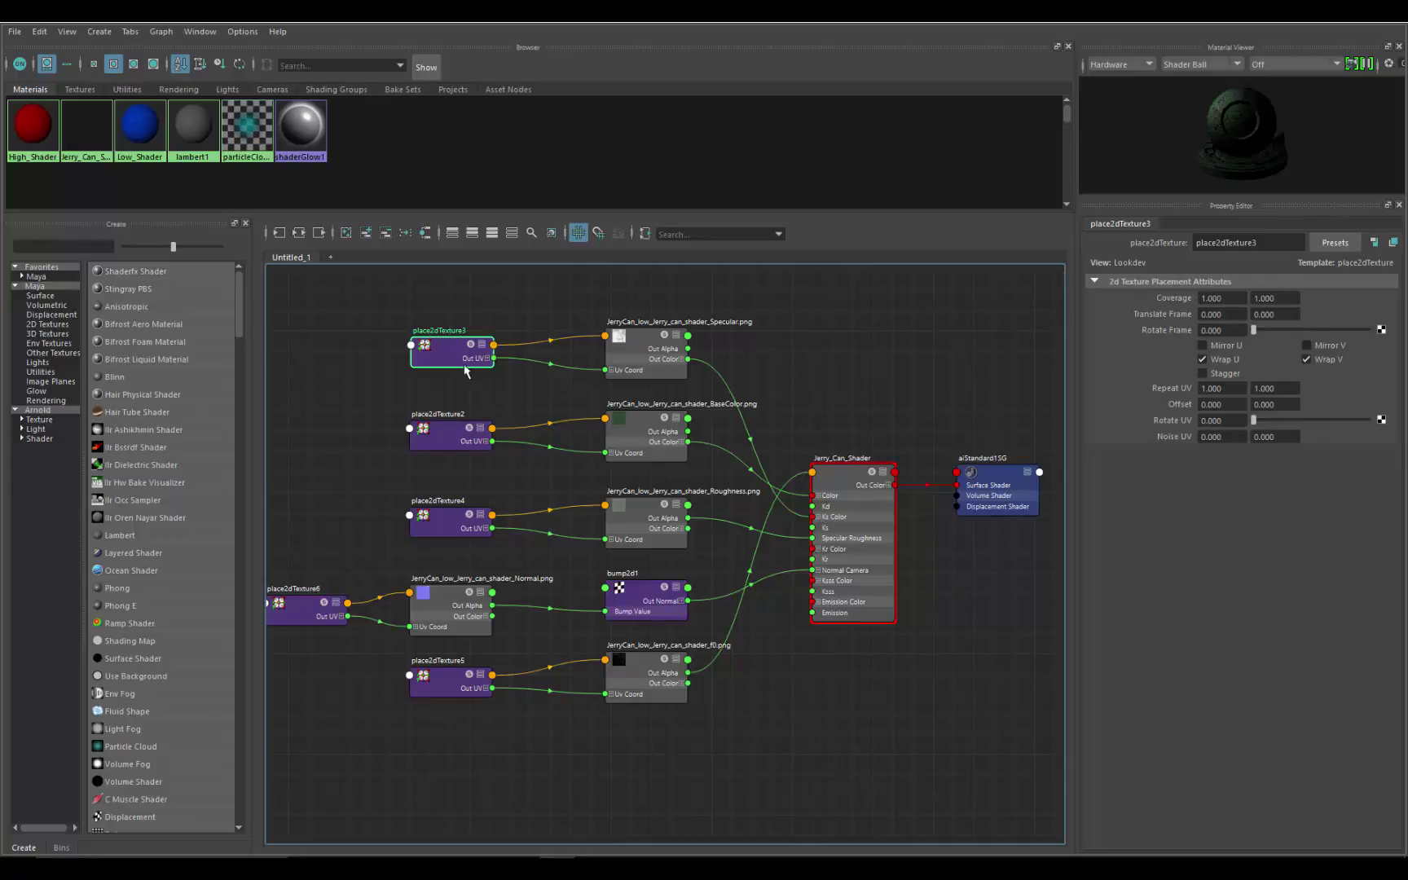
{"action": "left_click_drag", "start_coordinate": [464, 366], "coordinate": [471, 352]}
{"action": "left_click_drag", "start_coordinate": [633, 361], "coordinate": [624, 361]}
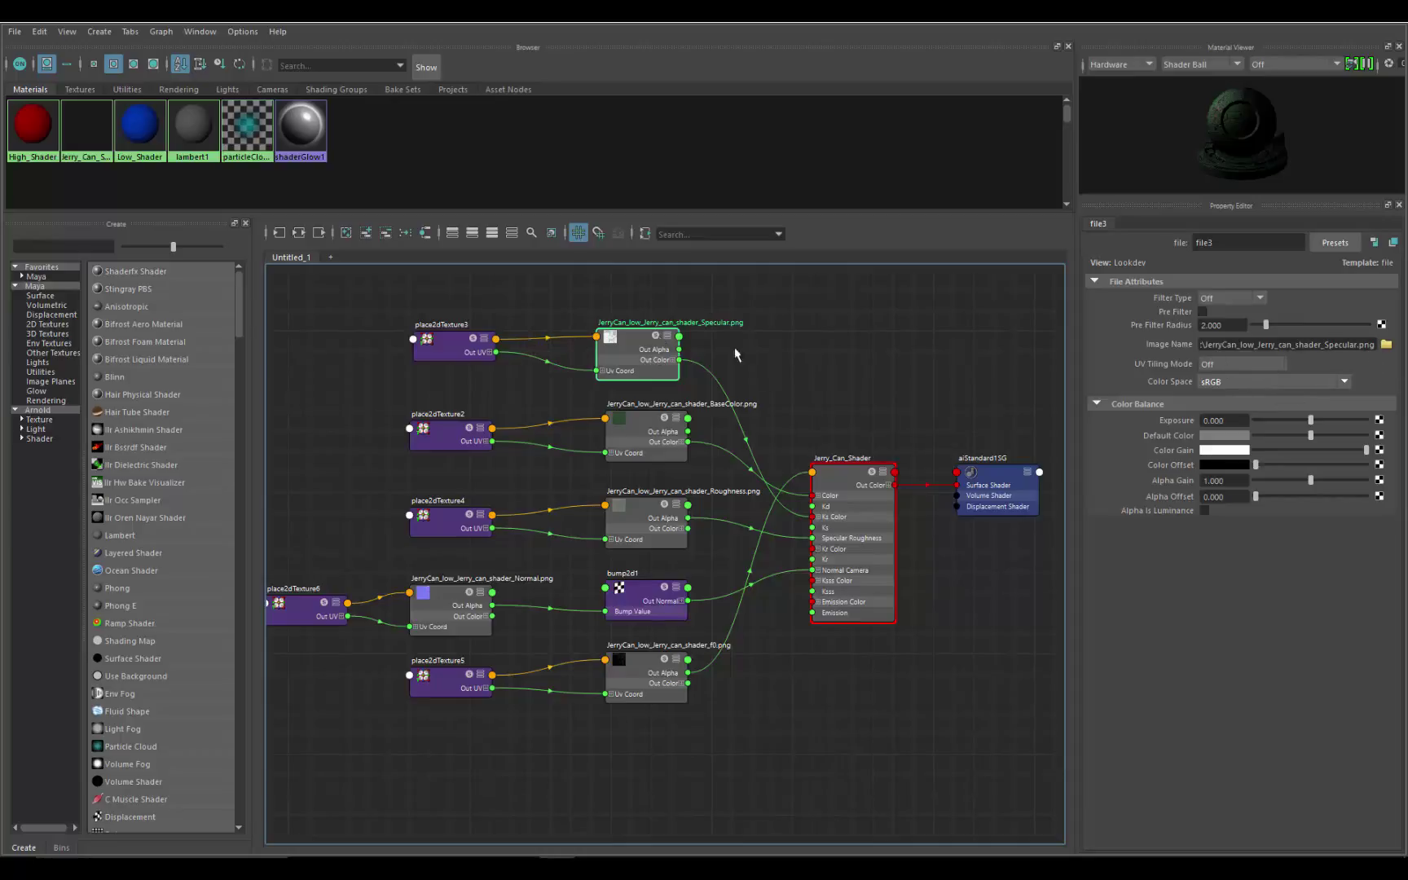
{"action": "mouse_move", "coordinate": [647, 358]}
{"action": "left_mouse_down"}
{"action": "mouse_move", "coordinate": [660, 350]}
{"action": "mouse_move", "coordinate": [640, 352]}
{"action": "left_mouse_up"}
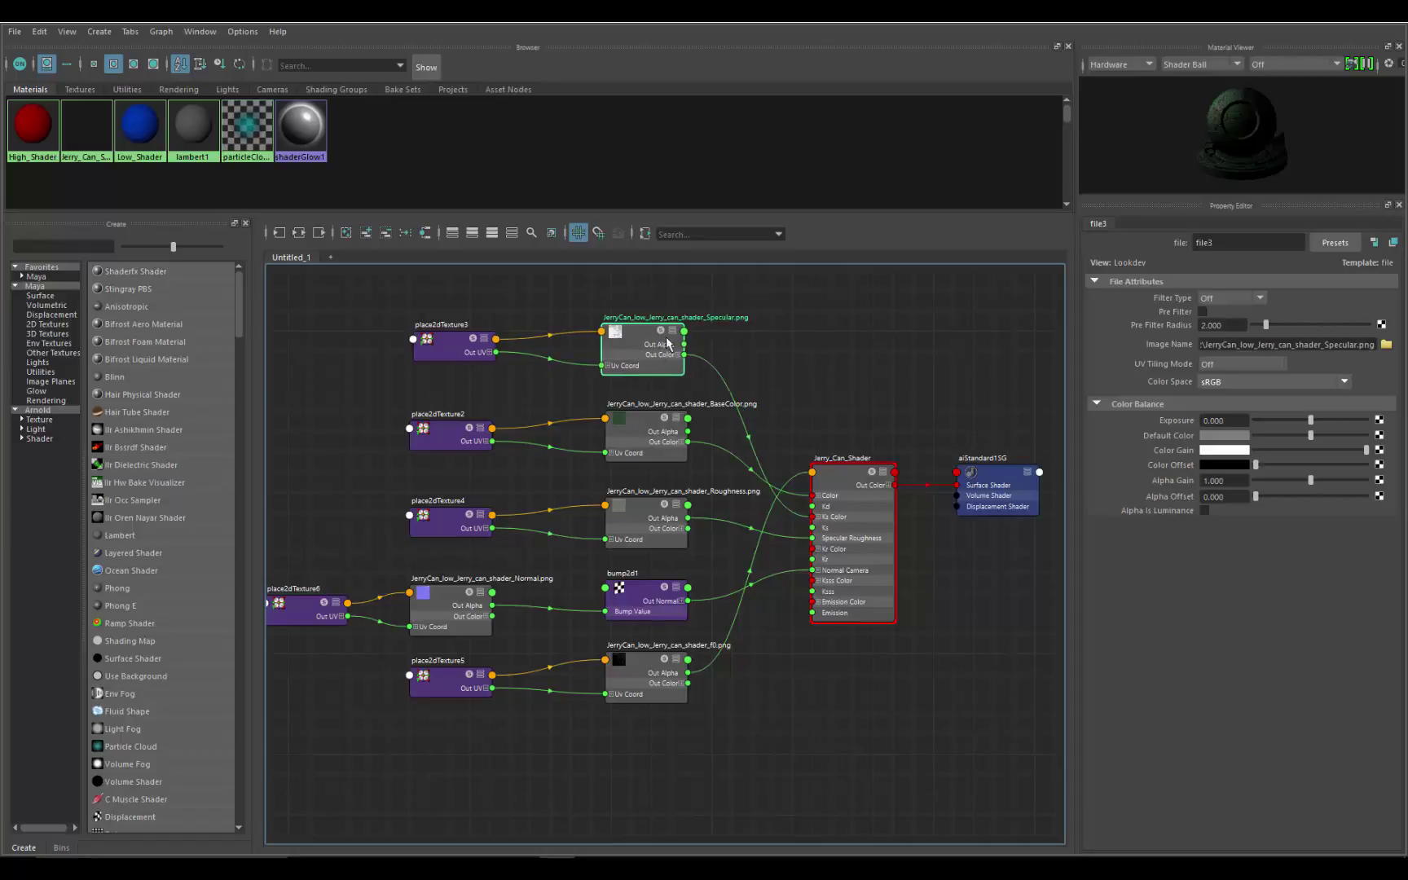
{"action": "left_click_drag", "start_coordinate": [662, 341], "coordinate": [666, 337]}
{"action": "left_click_drag", "start_coordinate": [645, 446], "coordinate": [648, 448]}
{"action": "left_click_drag", "start_coordinate": [638, 513], "coordinate": [641, 512]}
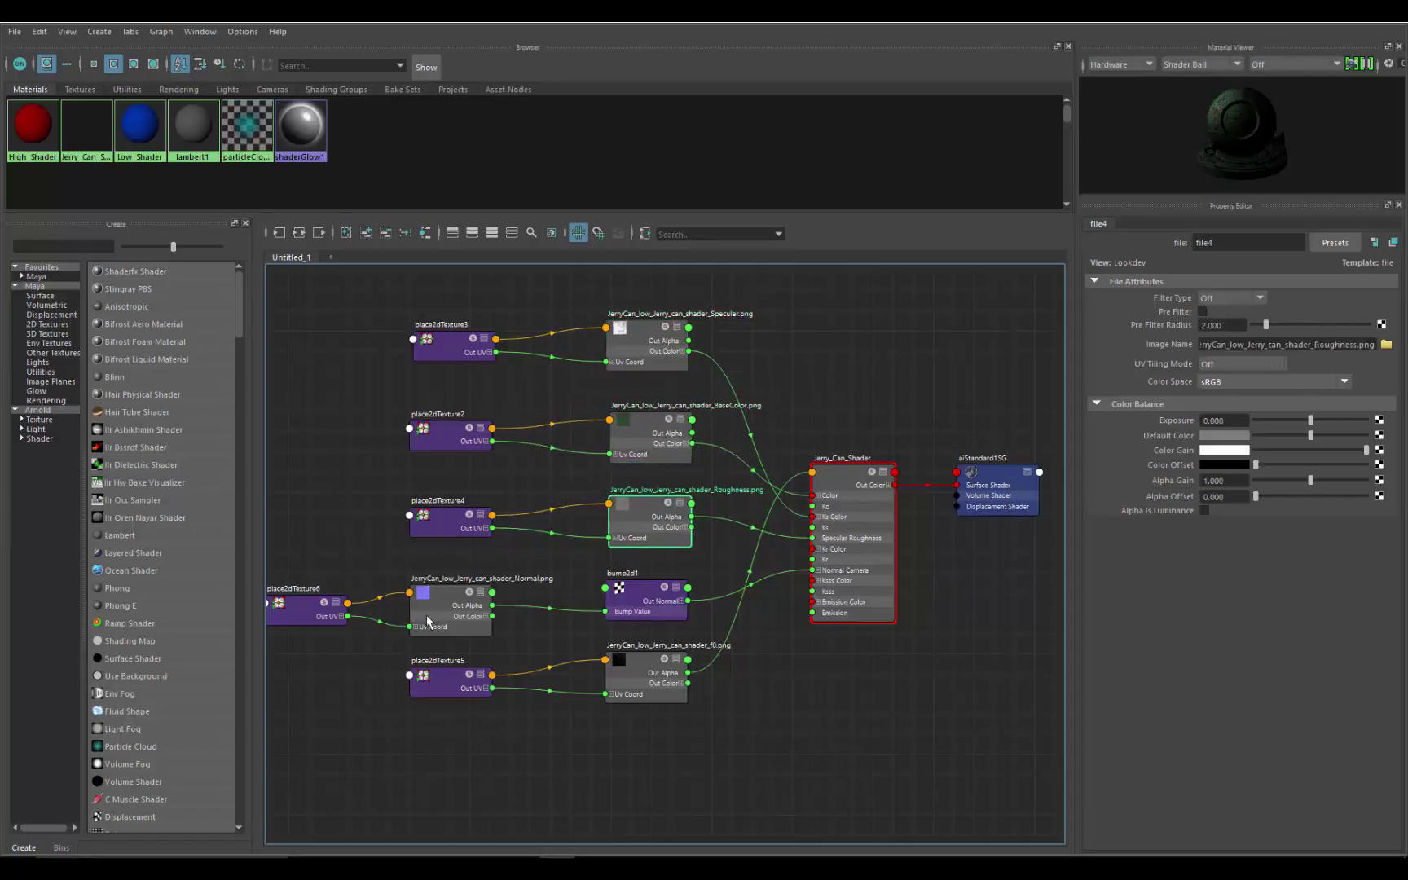
{"action": "left_click_drag", "start_coordinate": [654, 674], "coordinate": [646, 674]}
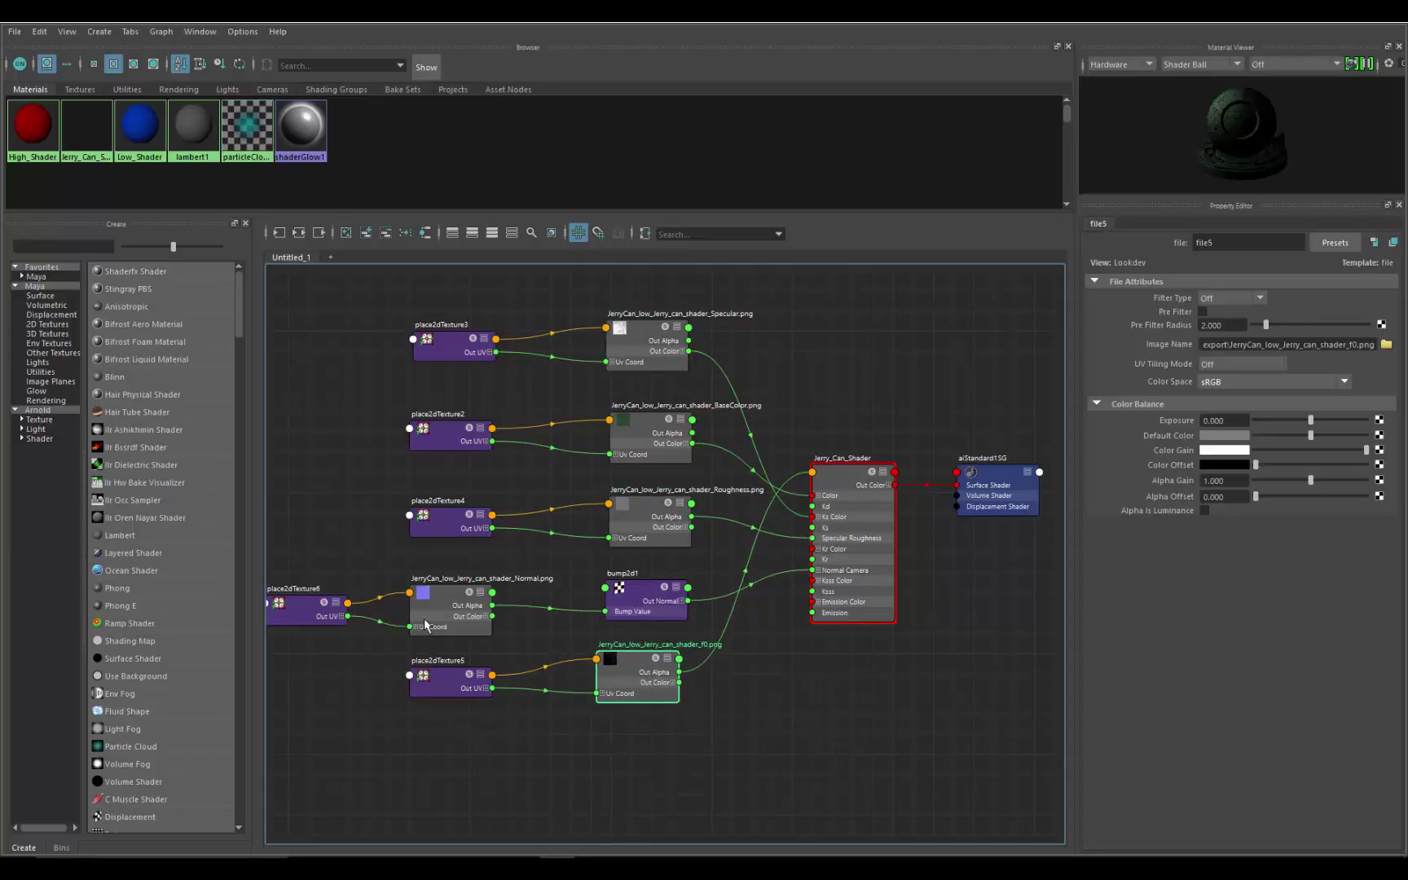
Reposition place2dTexture6, the Normal texture and bump2d1 so they line up
{"action": "left_click", "coordinate": [314, 613]}
{"action": "scroll", "coordinate": [527, 653], "scroll_direction": "up", "scroll_amount": 1}
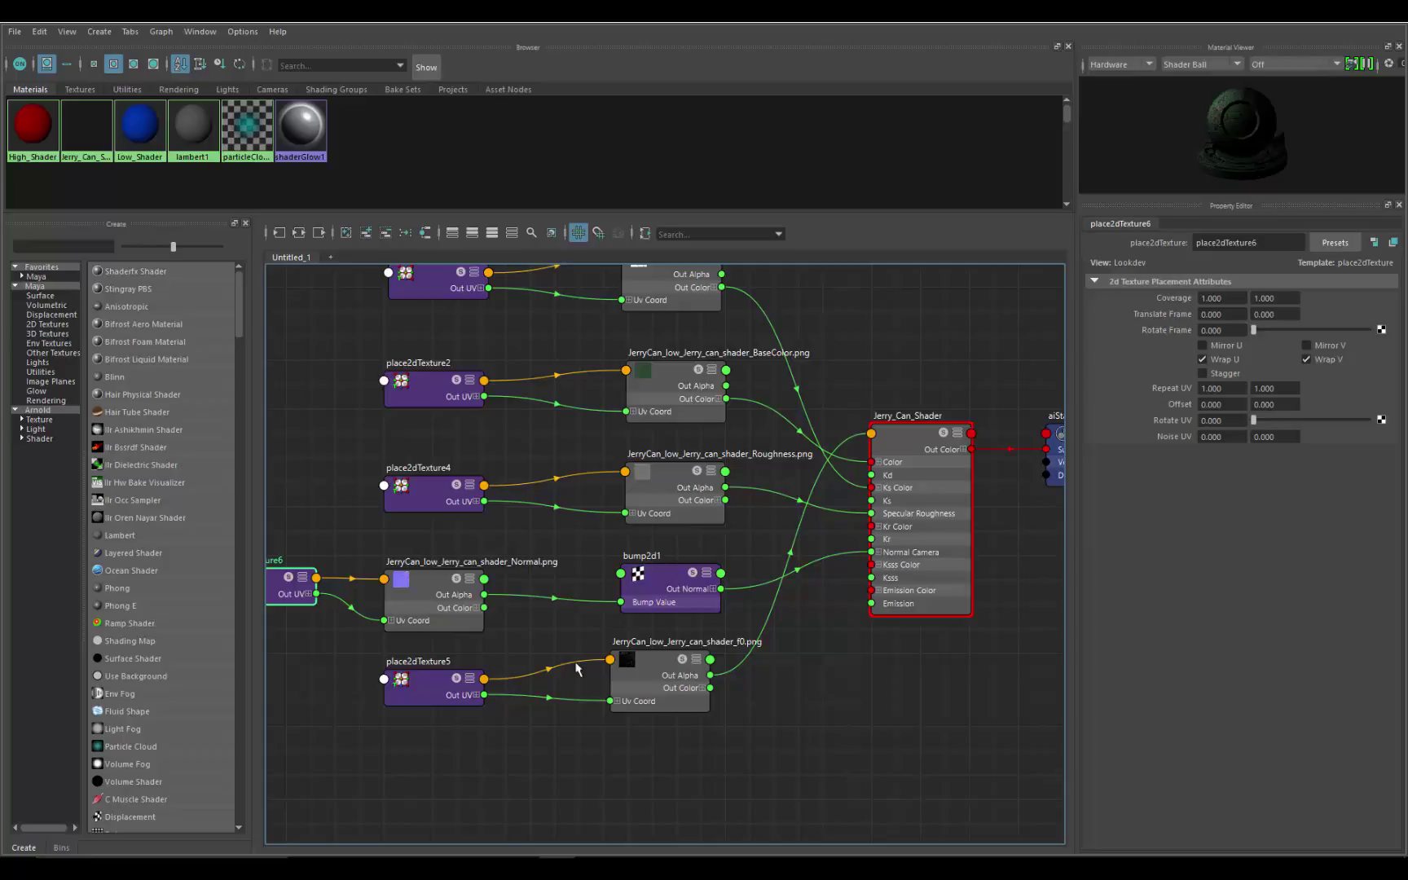
{"action": "middle_click_drag", "start_coordinate": [575, 668], "coordinate": [660, 670], "text": "alt"}
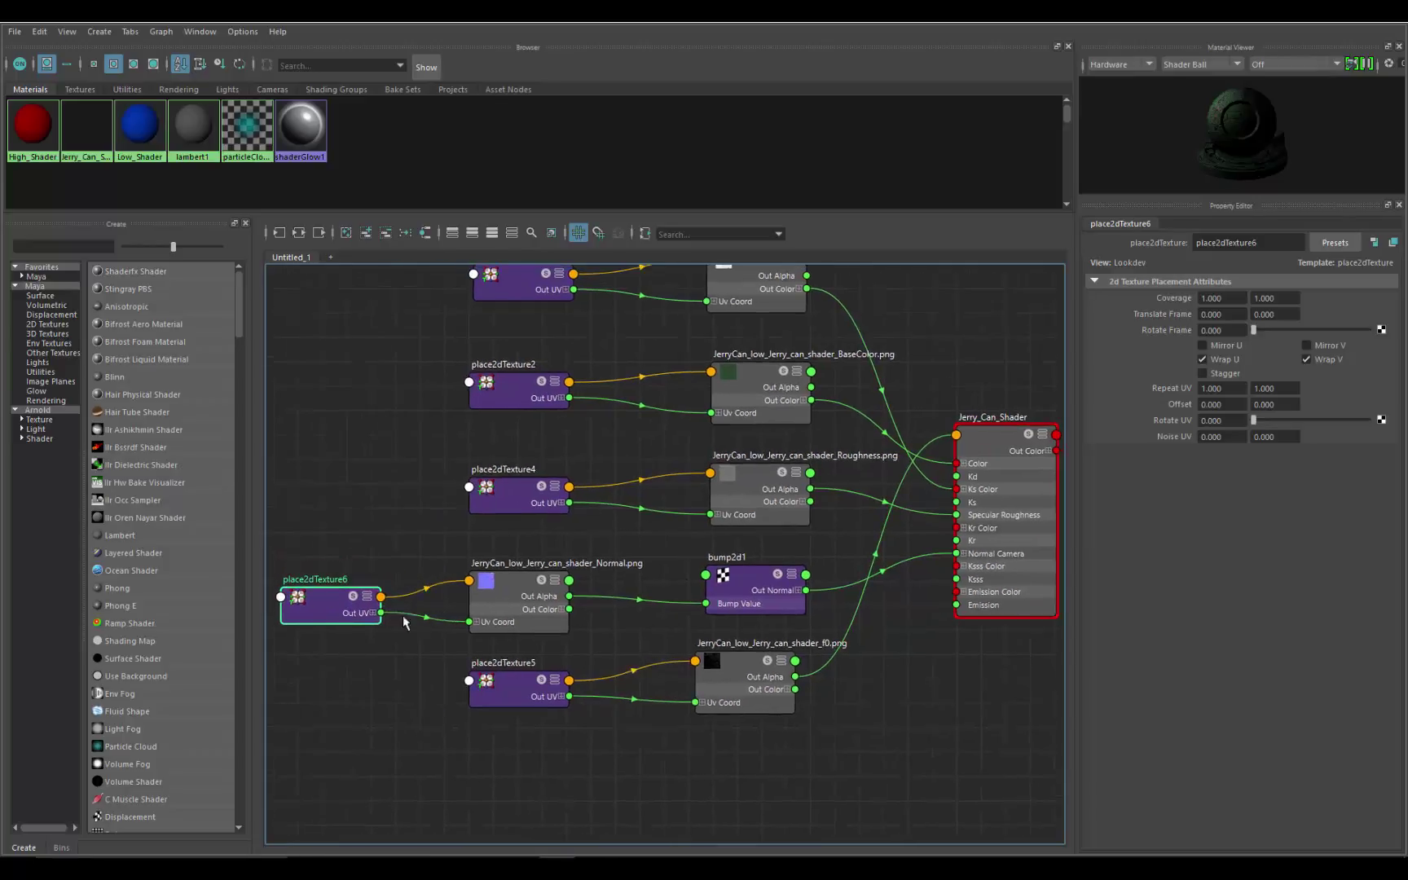
{"action": "left_click_drag", "start_coordinate": [320, 603], "coordinate": [322, 599]}
{"action": "left_click_drag", "start_coordinate": [484, 607], "coordinate": [546, 603]}
{"action": "left_click_drag", "start_coordinate": [754, 604], "coordinate": [766, 594]}
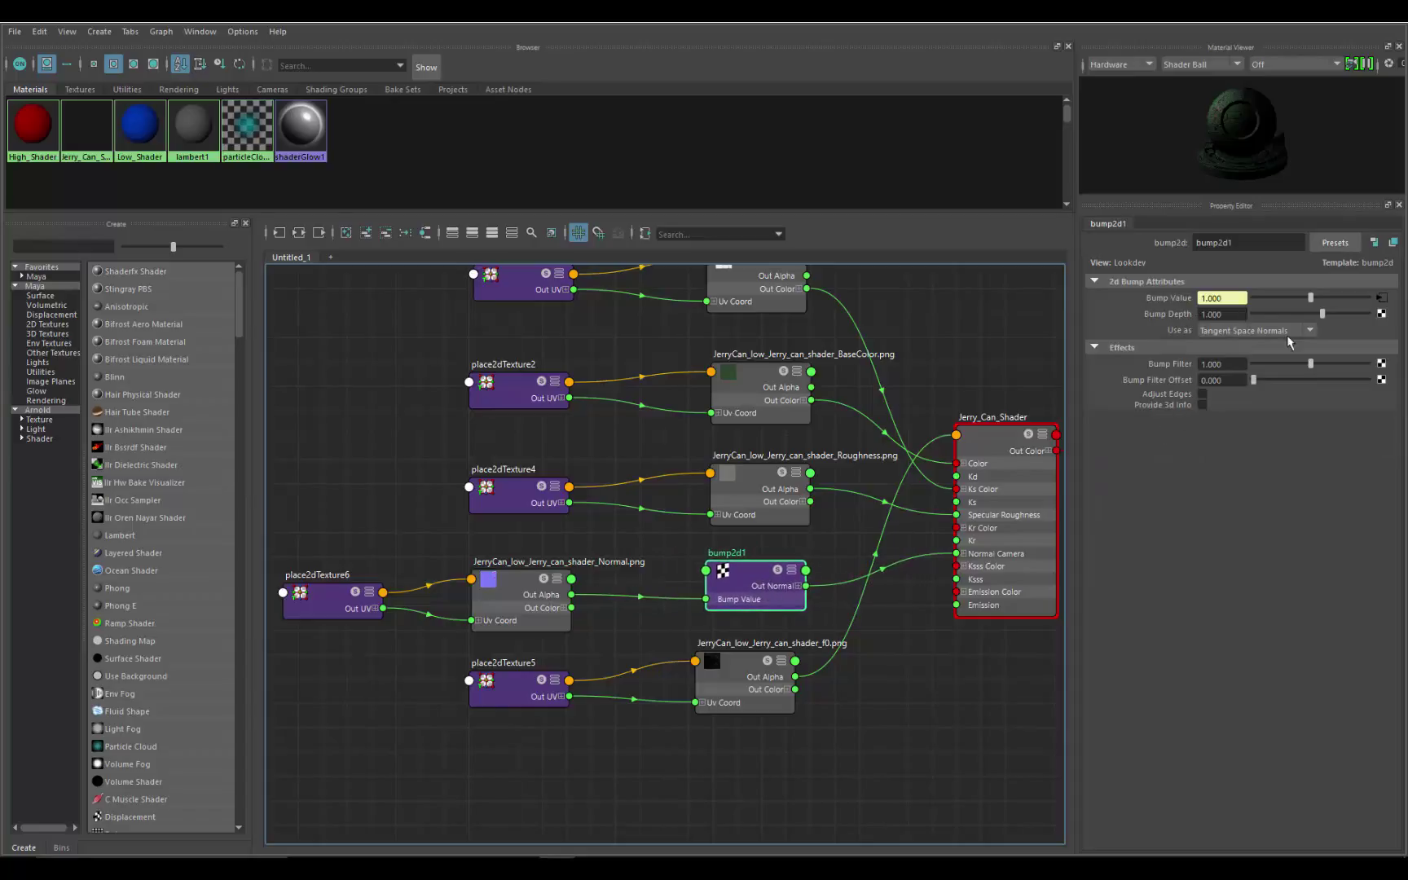
{"action": "mouse_move", "coordinate": [744, 570]}
{"action": "left_mouse_down"}
{"action": "mouse_move", "coordinate": [731, 569]}
{"action": "mouse_move", "coordinate": [744, 575]}
{"action": "left_mouse_up"}
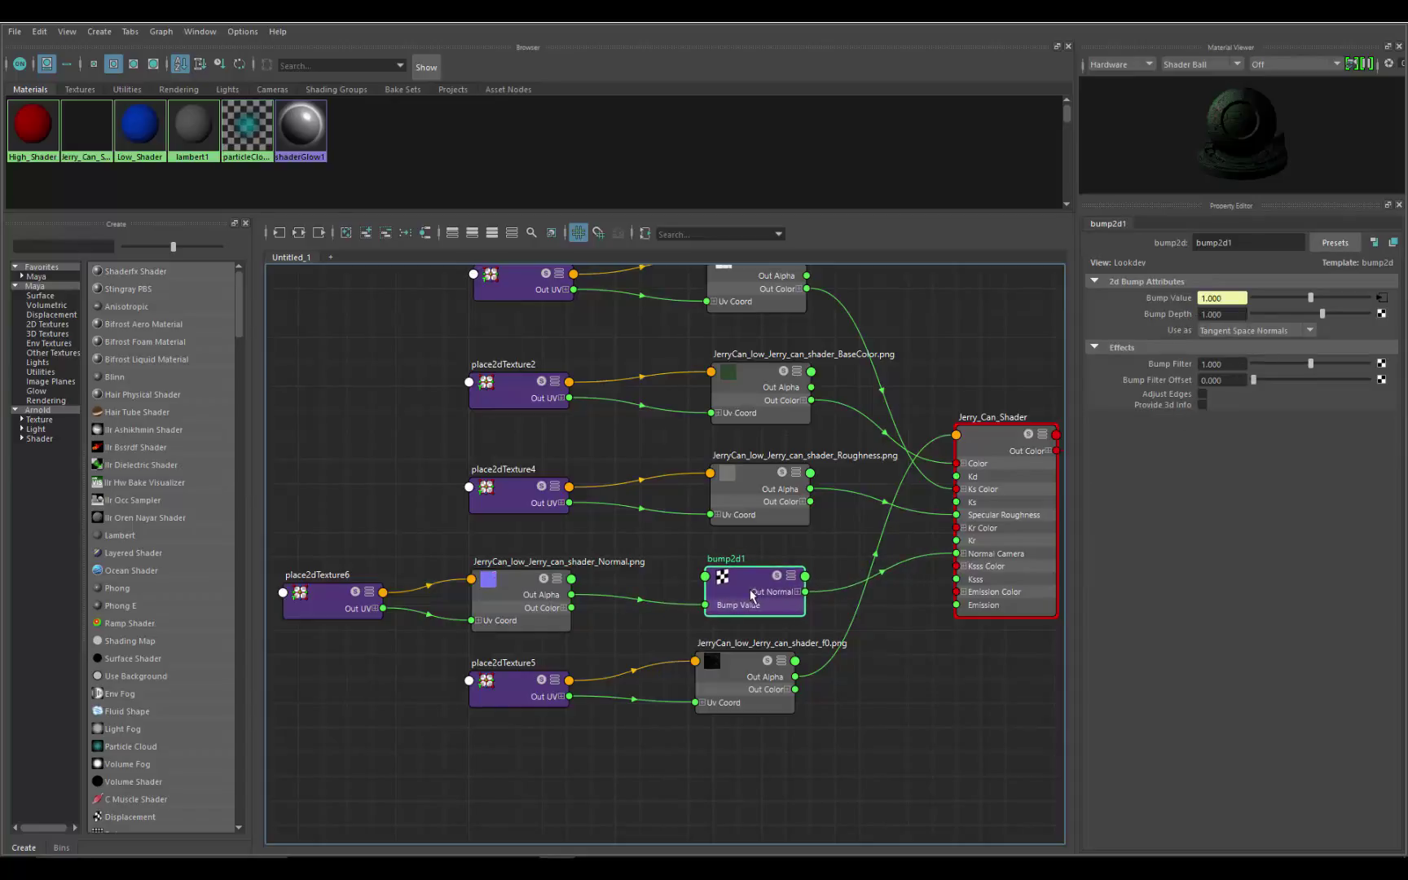
Load Jerry_Can_Shader's attributes and frame the placement nodes and aiStandard1SG together
{"action": "scroll", "coordinate": [842, 716], "scroll_direction": "down", "scroll_amount": 2}
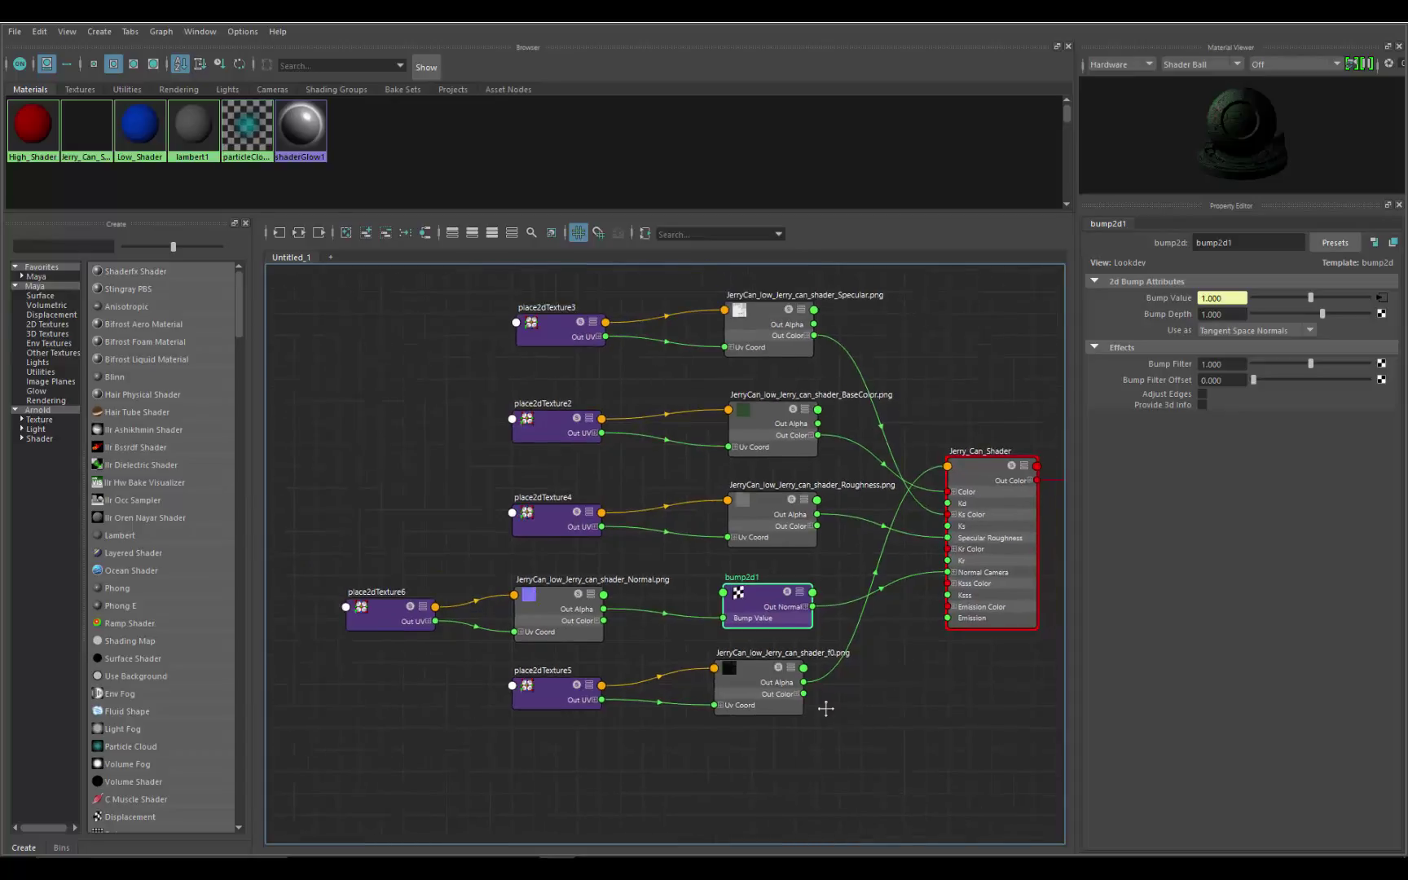
{"action": "middle_click_drag", "start_coordinate": [823, 707], "coordinate": [588, 705], "text": "alt"}
{"action": "scroll", "coordinate": [664, 692], "scroll_direction": "up", "scroll_amount": 3}
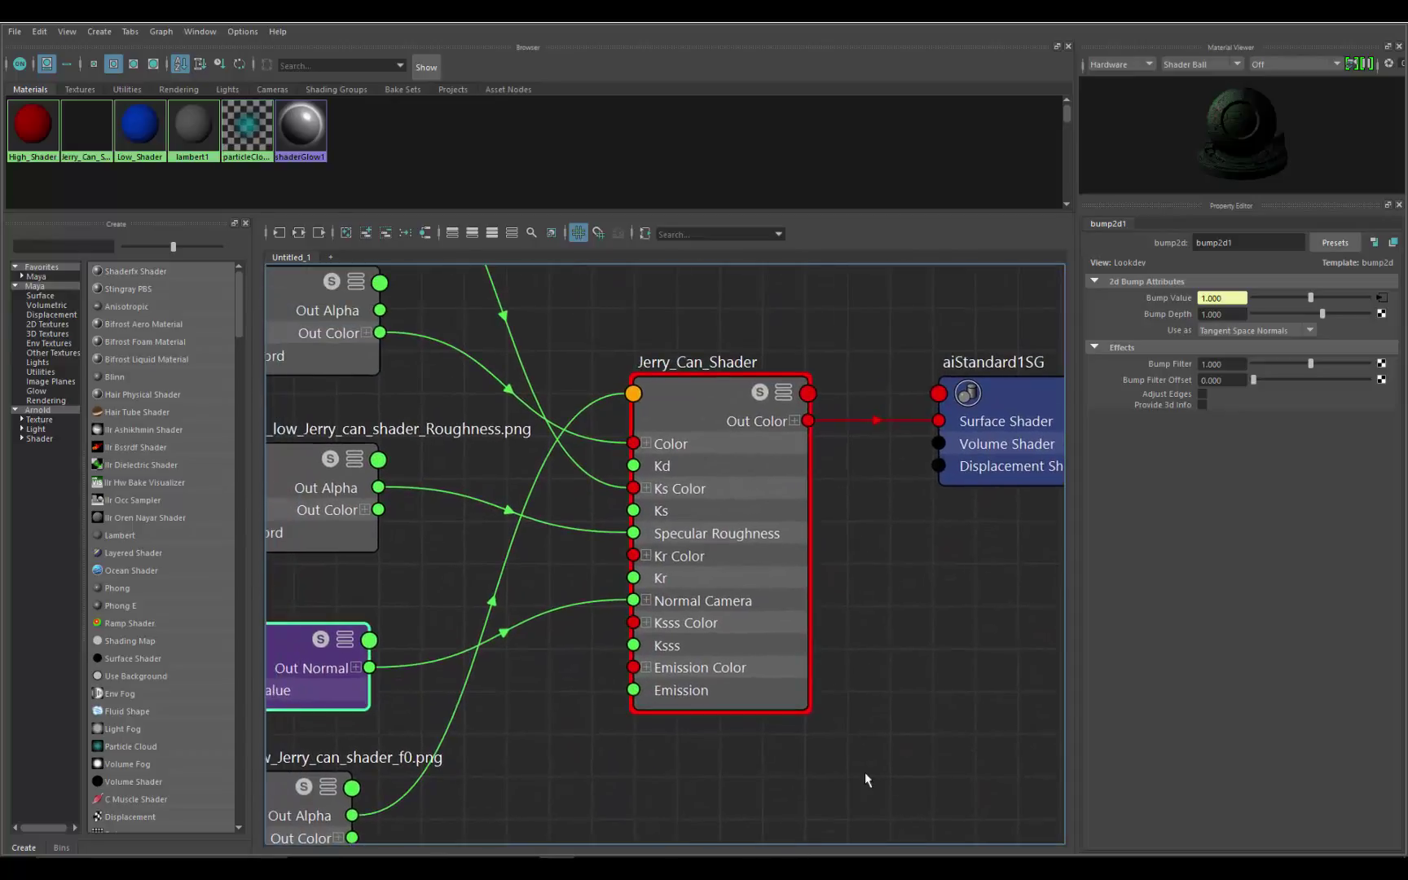
{"action": "scroll", "coordinate": [867, 777], "scroll_direction": "down", "scroll_amount": 2}
{"action": "middle_click_drag", "start_coordinate": [774, 754], "coordinate": [778, 682], "text": "alt"}
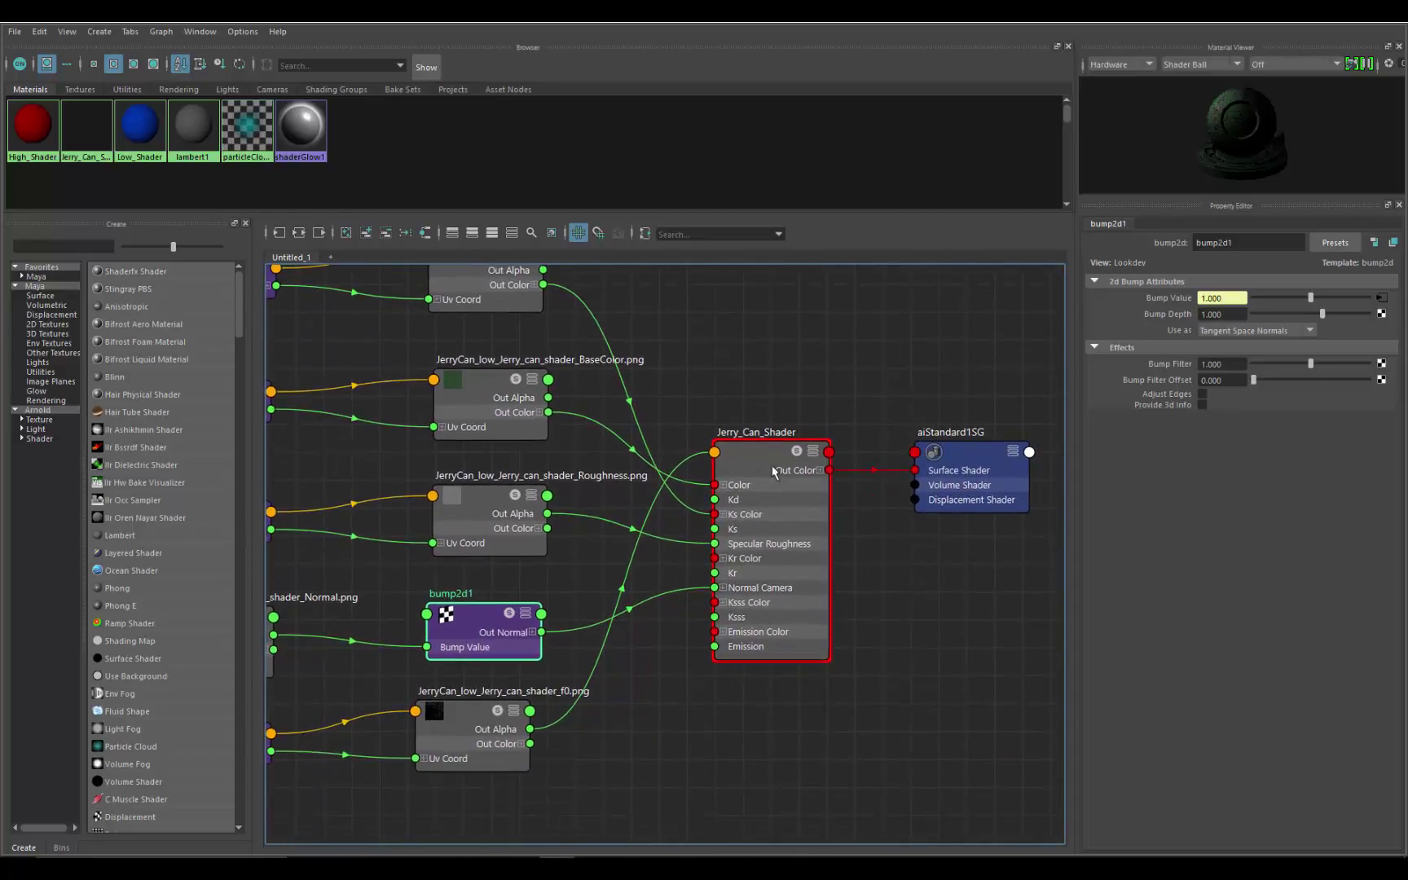
{"action": "left_click", "coordinate": [751, 558]}
{"action": "left_click_drag", "start_coordinate": [752, 557], "coordinate": [747, 546]}
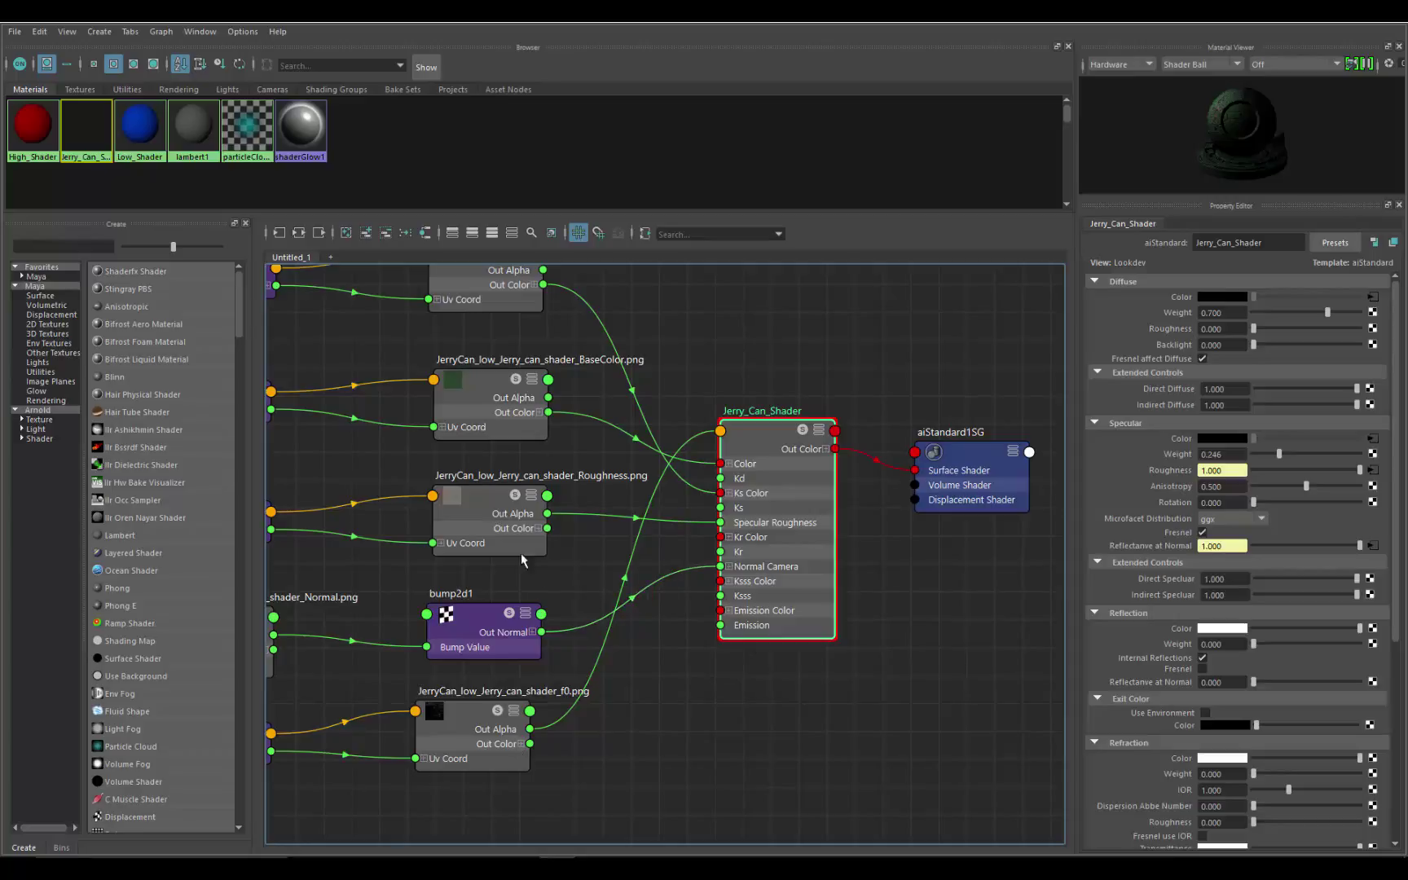
{"action": "middle_click_drag", "start_coordinate": [647, 718], "coordinate": [857, 740], "text": "alt"}
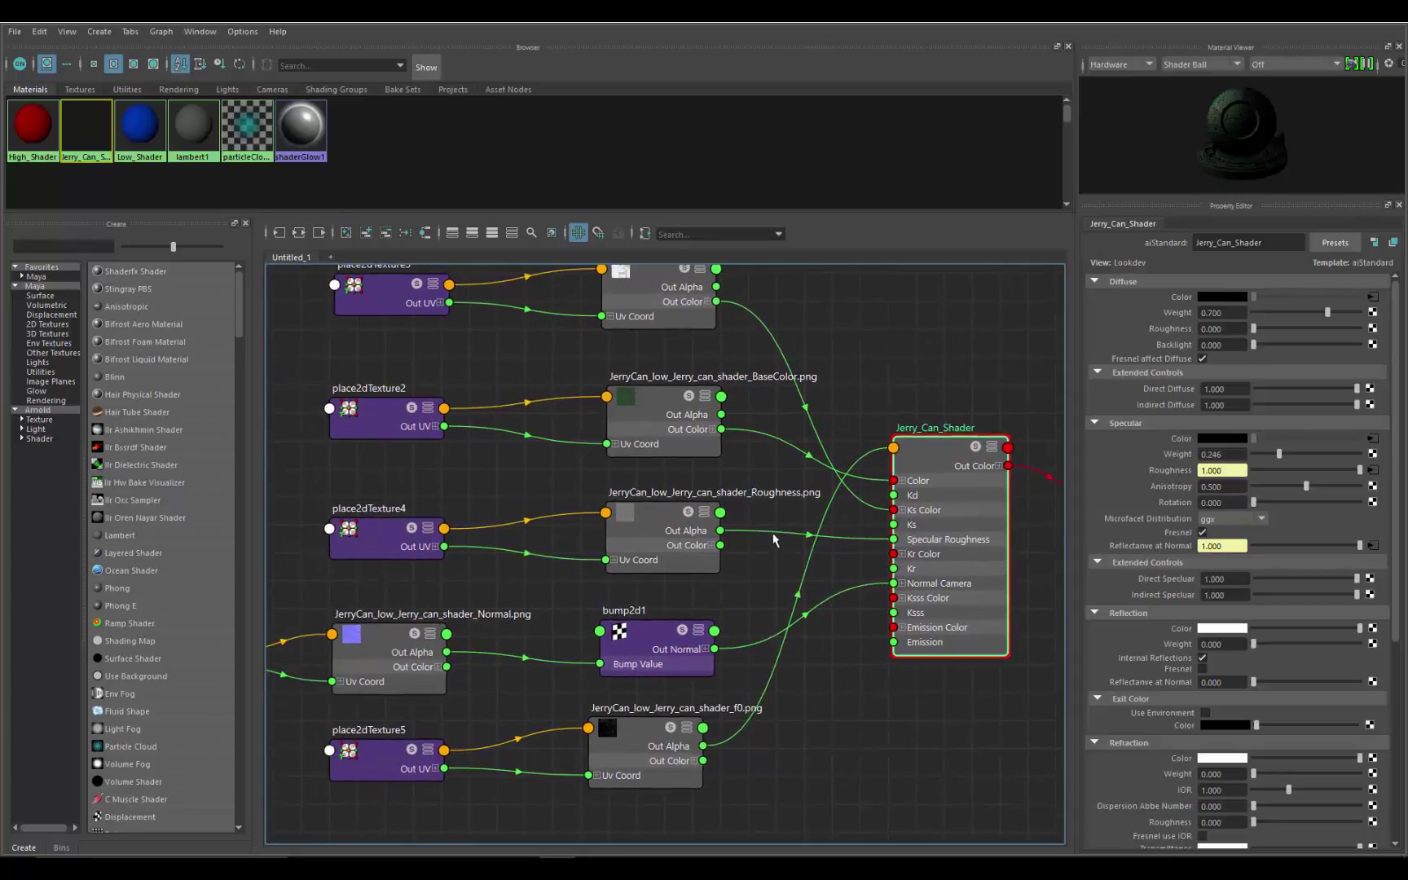
{"action": "scroll", "coordinate": [839, 664], "scroll_direction": "down", "scroll_amount": 1}
{"action": "middle_click_drag", "start_coordinate": [833, 660], "coordinate": [767, 683], "text": "alt"}
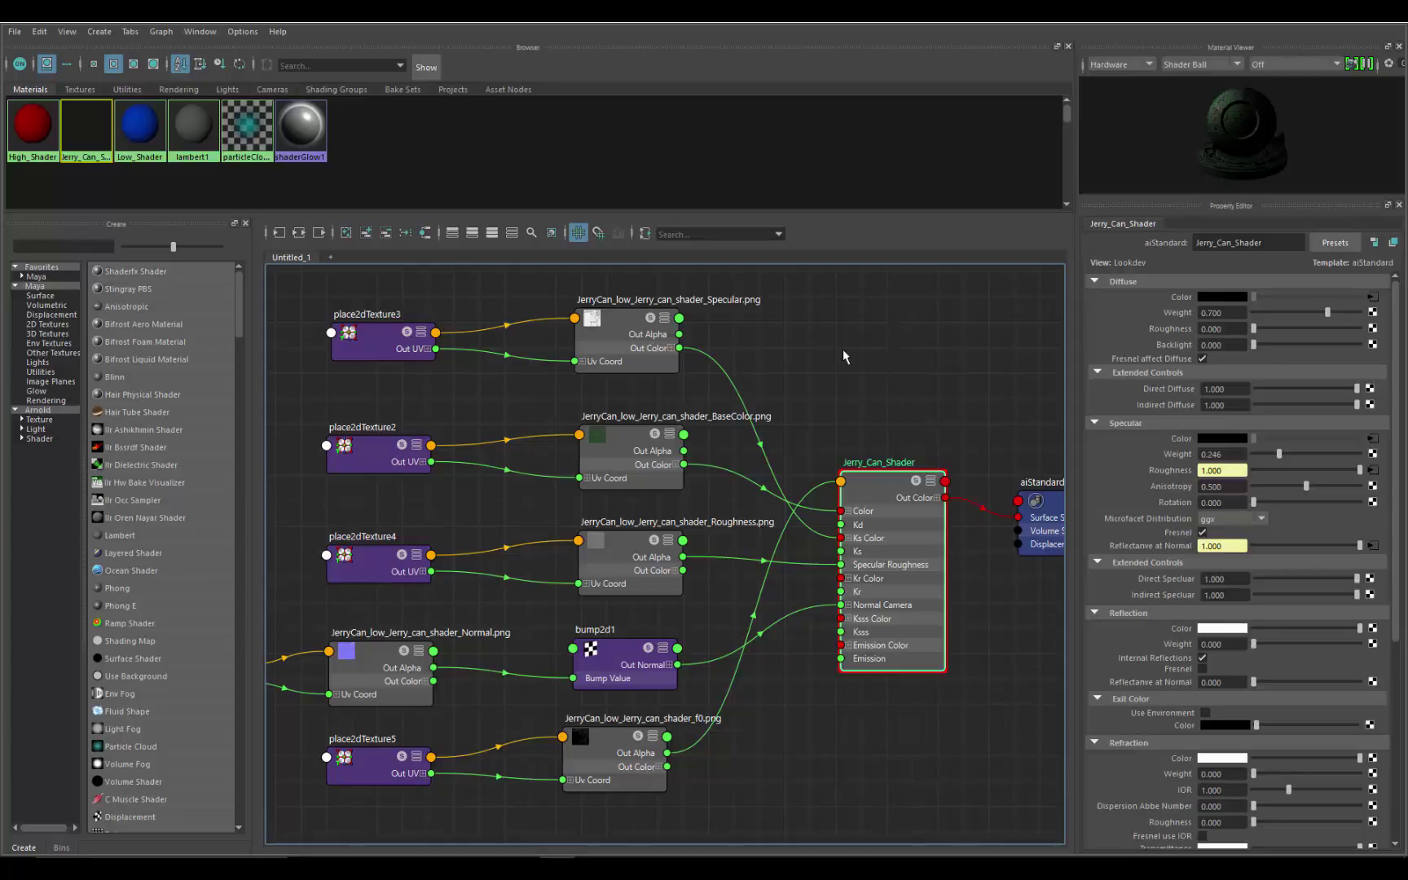
Create a gammaCorrect node by searching 'gamm' and place it above Jerry_Can_Shader
{"action": "key", "text": "Tab"}
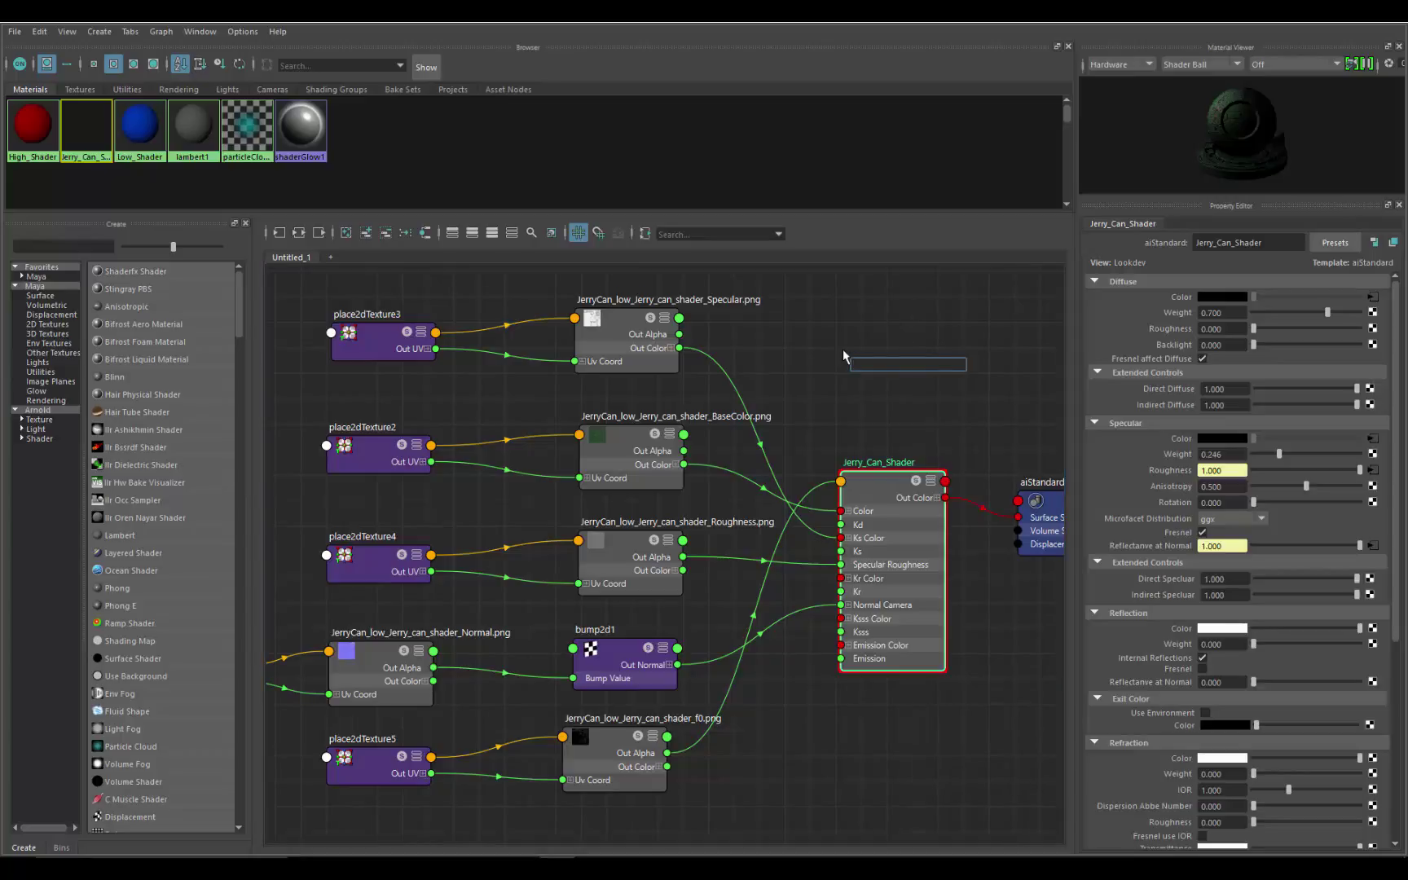
{"action": "type", "text": "gammaCorrect"}
{"action": "left_click", "coordinate": [901, 377]}
{"action": "key", "text": "Return"}
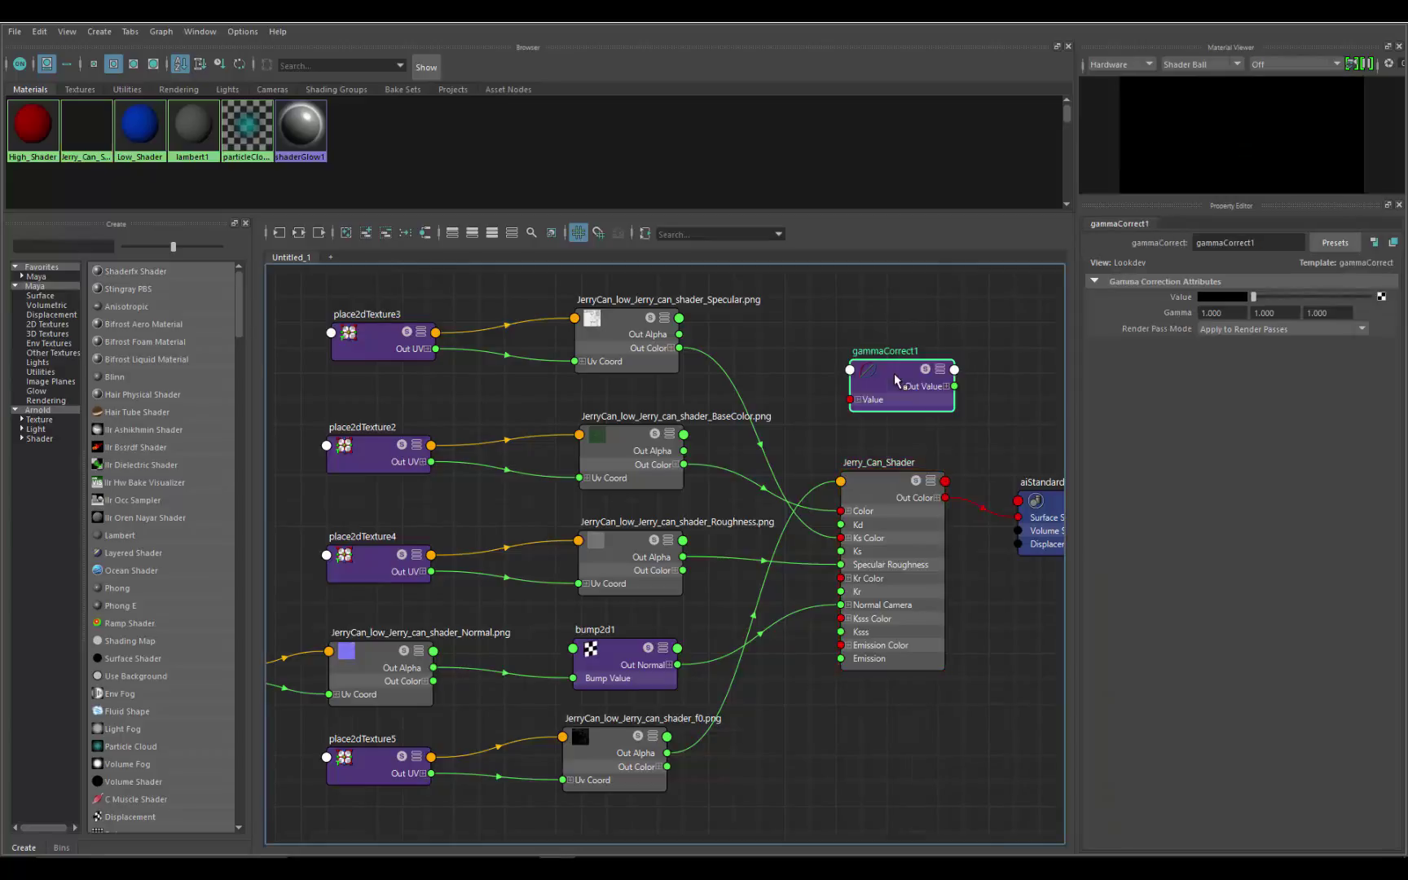
{"action": "left_click_drag", "start_coordinate": [894, 381], "coordinate": [851, 351]}
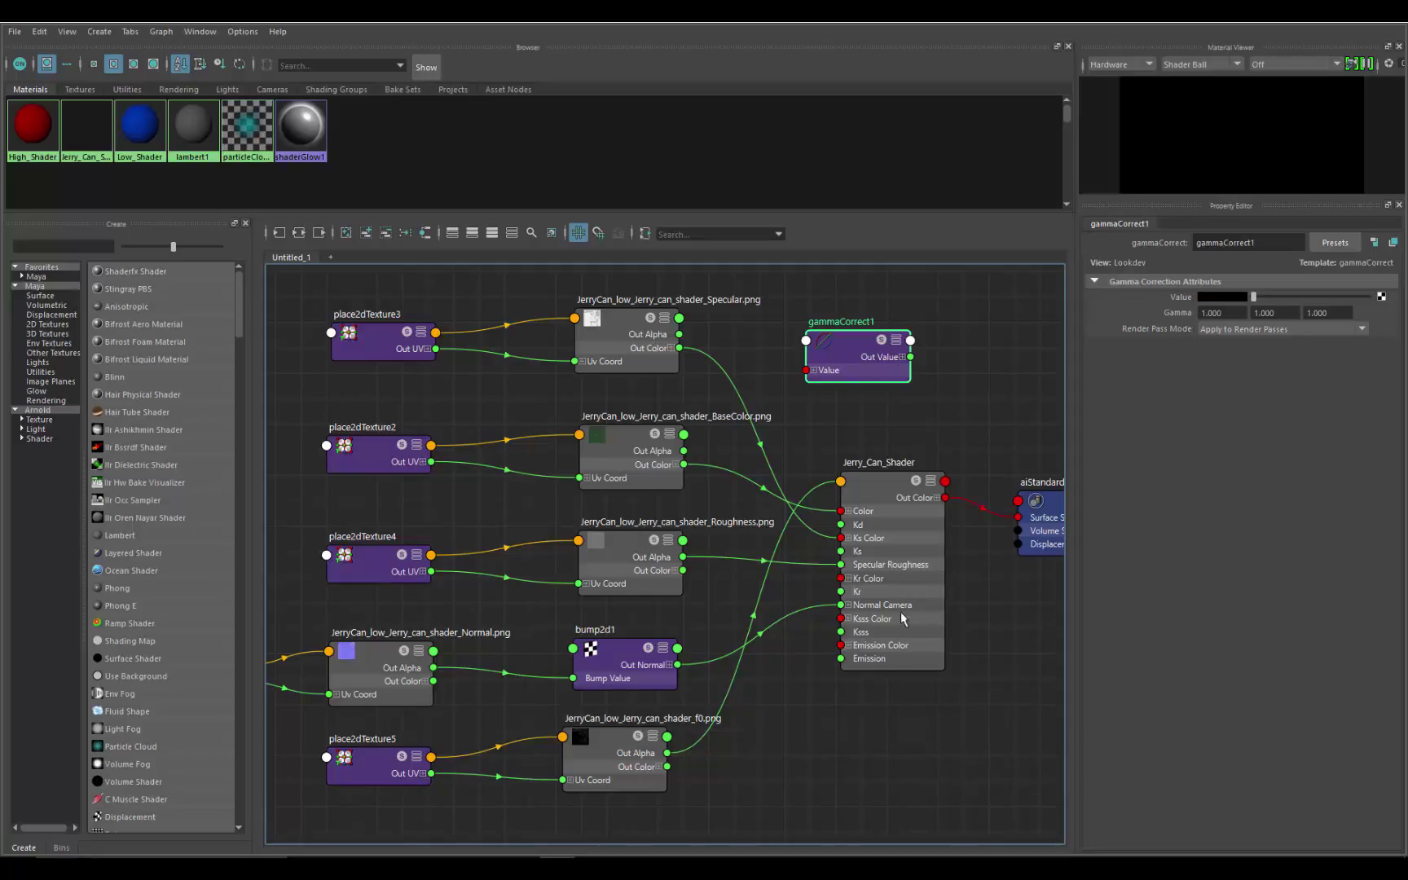
Shift place2dTexture4 and Roughness left, then drop gammaCorrect1 onto the Roughness-to-Specular Roughness wire
{"action": "scroll", "coordinate": [774, 635], "scroll_direction": "down", "scroll_amount": 2}
{"action": "middle_click_drag", "start_coordinate": [774, 636], "coordinate": [913, 598]}
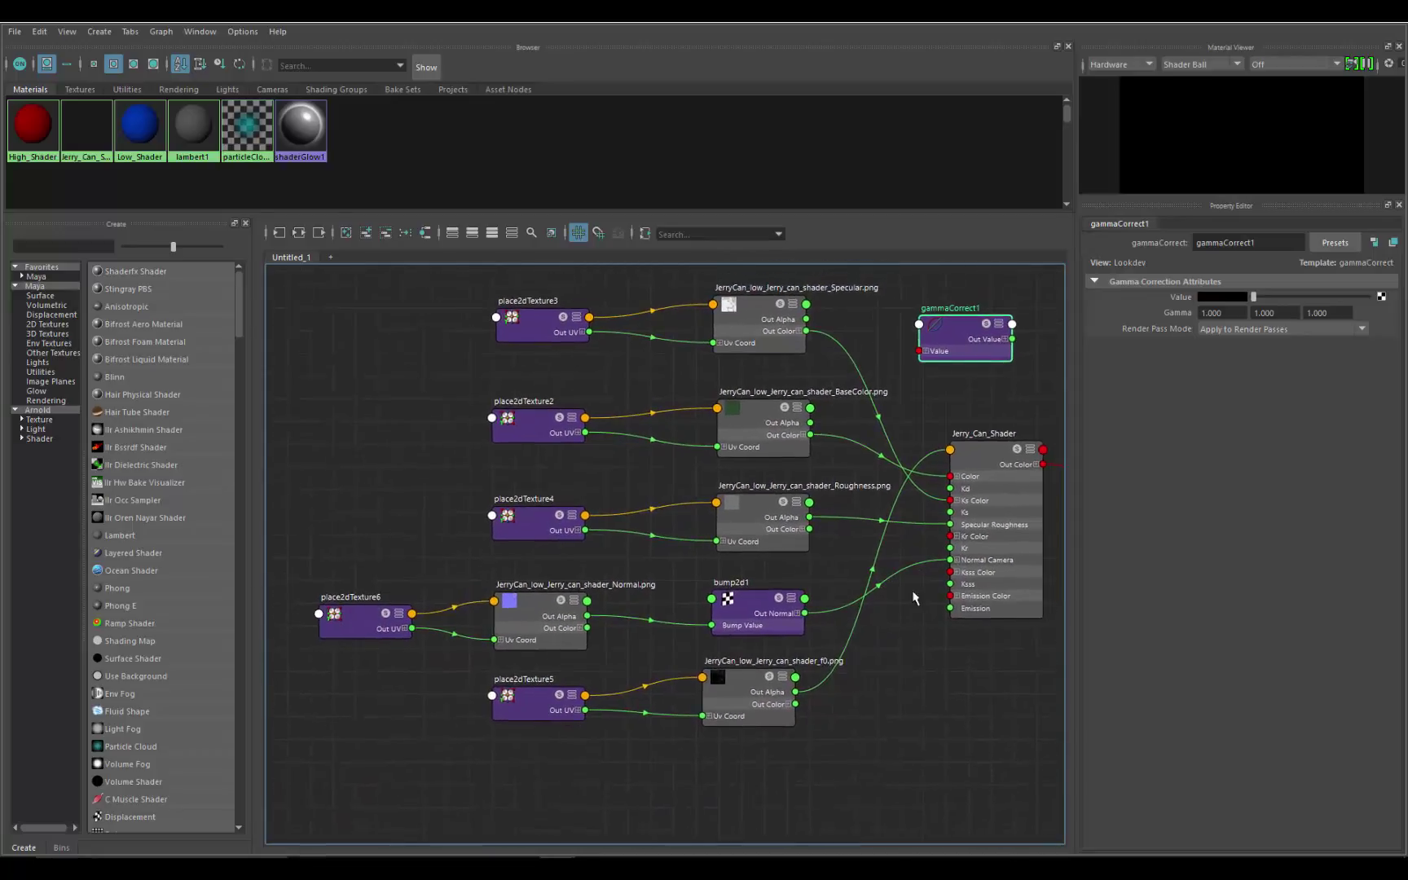
{"action": "scroll", "coordinate": [914, 597], "scroll_direction": "down", "scroll_amount": 1}
{"action": "left_click_drag", "start_coordinate": [555, 534], "coordinate": [389, 518]}
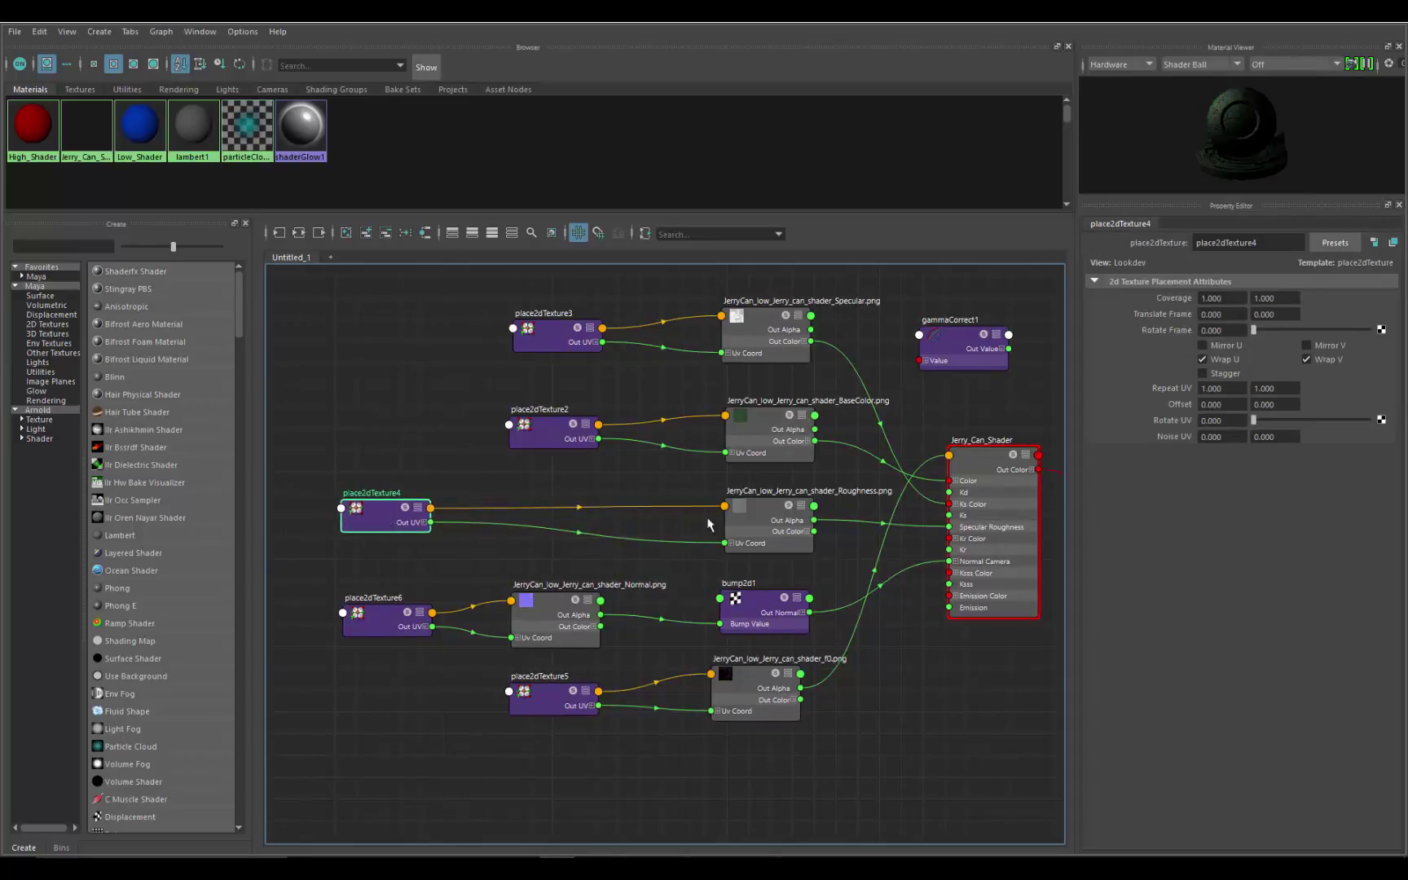
{"action": "left_click_drag", "start_coordinate": [766, 516], "coordinate": [551, 519]}
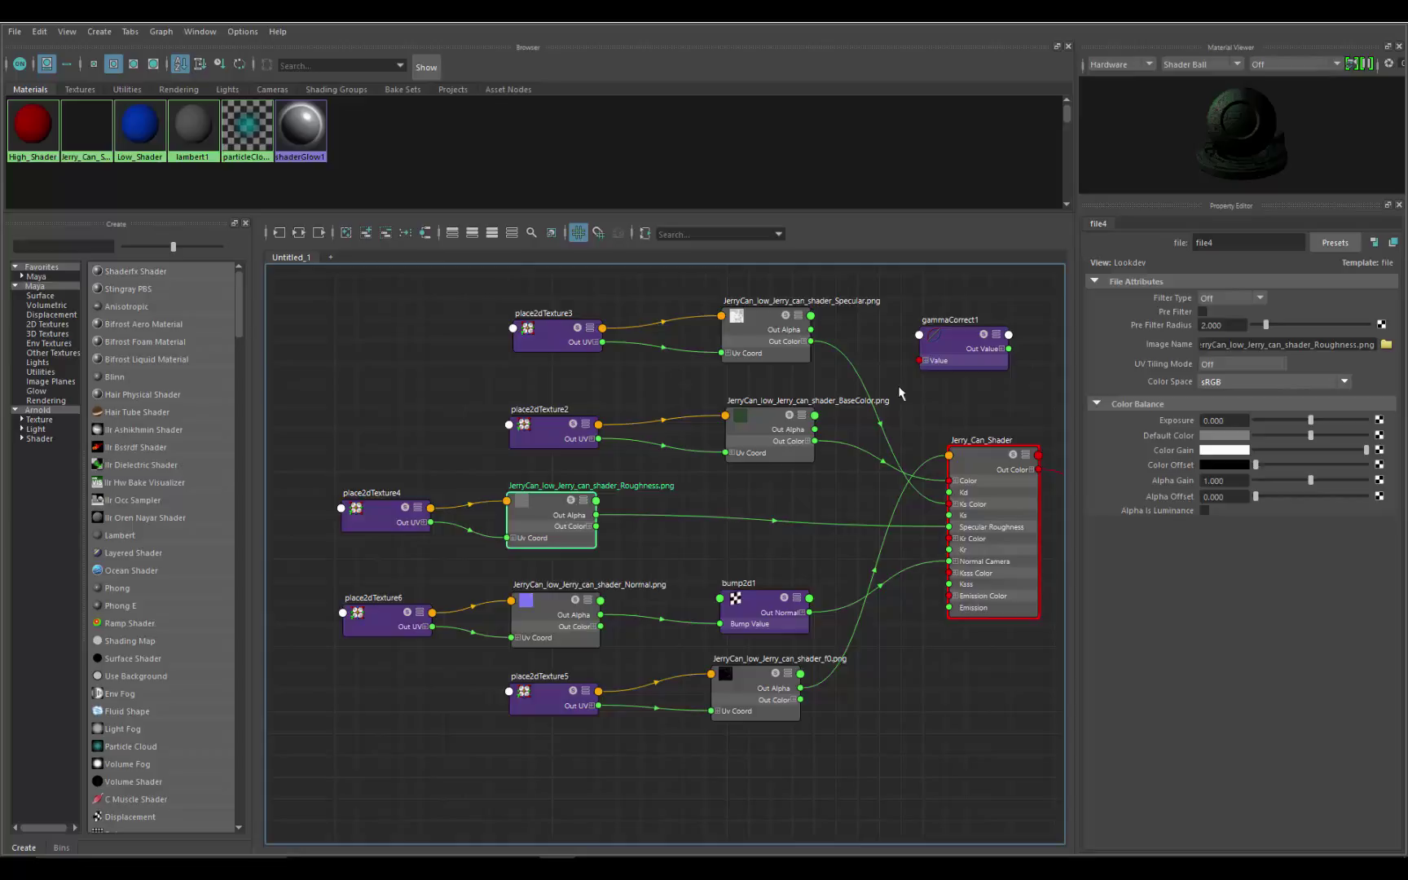
{"action": "left_click_drag", "start_coordinate": [962, 347], "coordinate": [760, 521]}
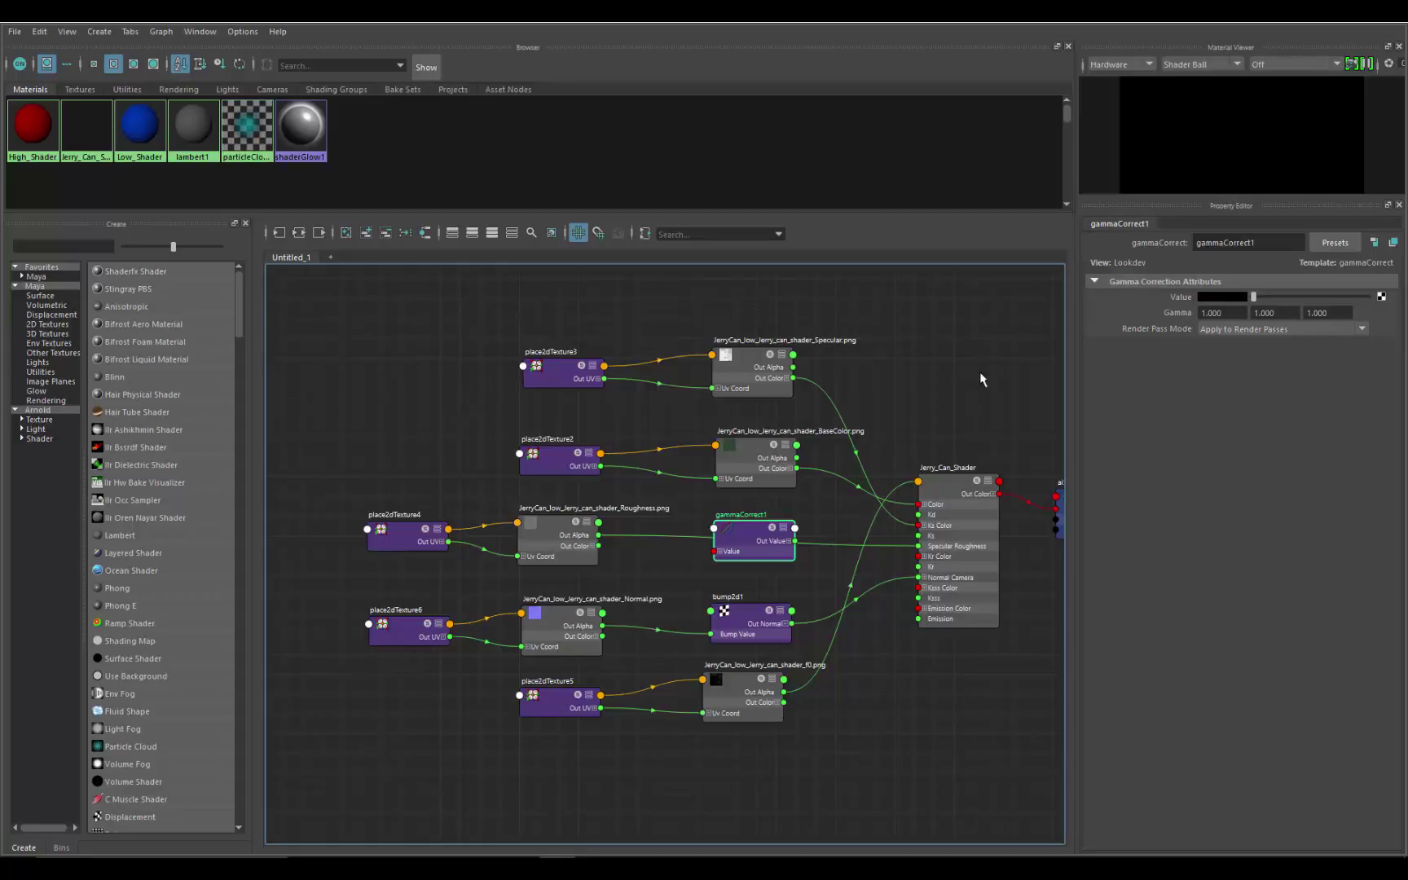
{"action": "scroll", "coordinate": [955, 584], "scroll_direction": "up", "scroll_amount": 2}
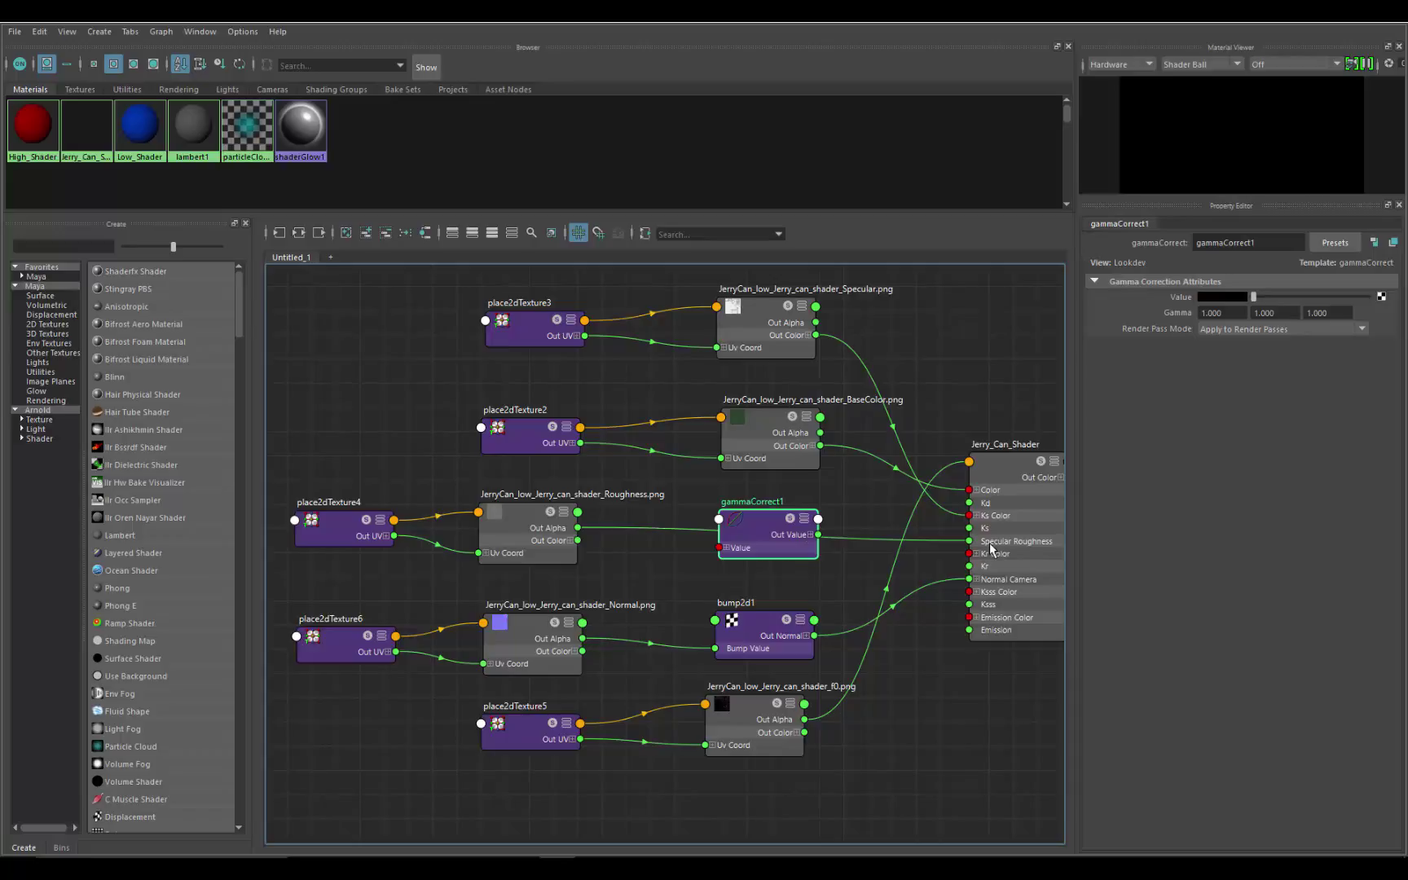
Delete gammaCorrect1's automatic links and wire Roughness Out Color into gammaCorrect1 Value
{"action": "middle_click_drag", "start_coordinate": [698, 532], "coordinate": [650, 496], "text": "alt"}
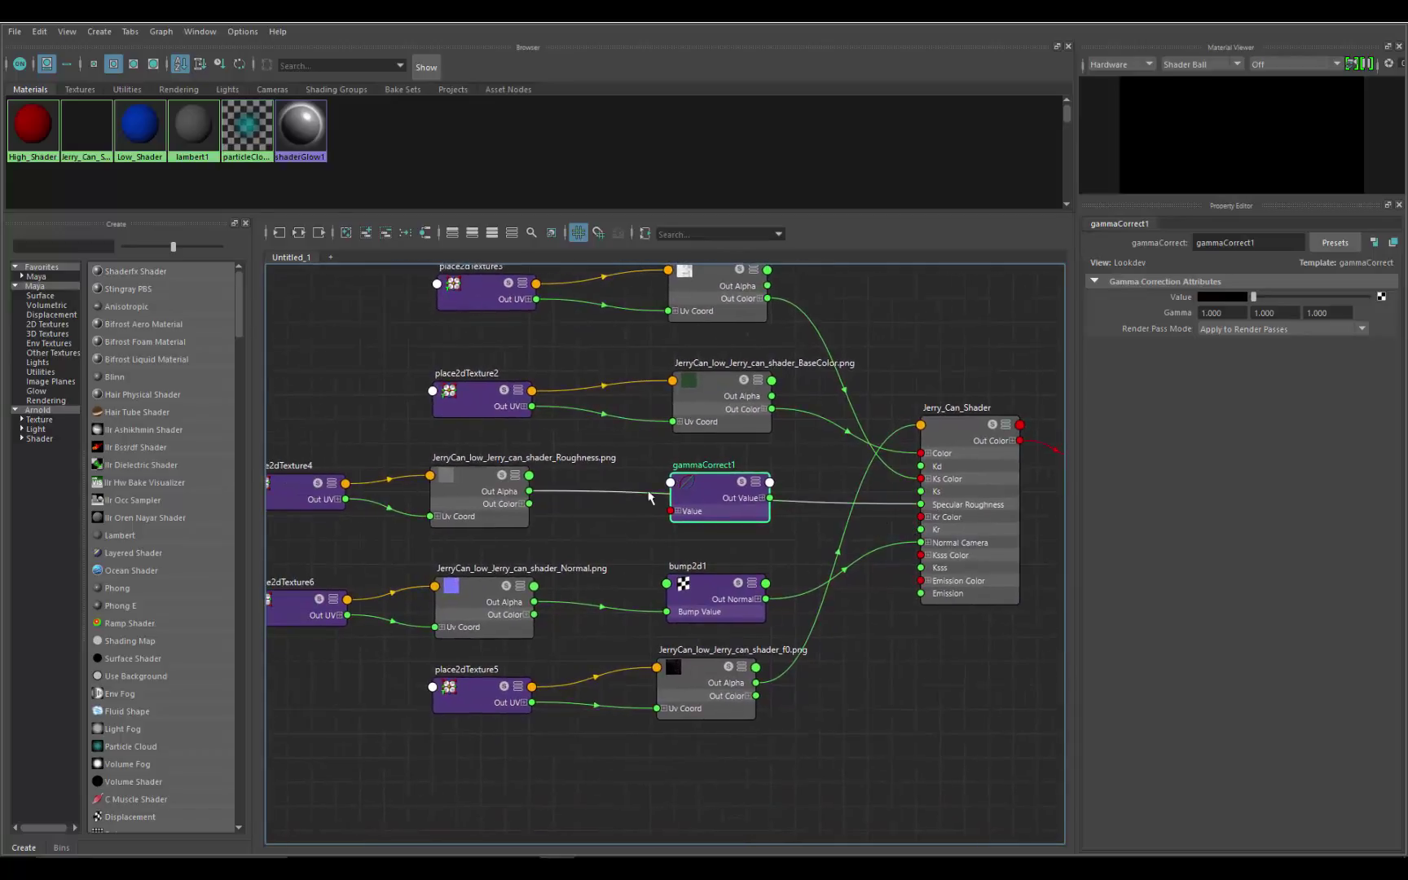
{"action": "left_click", "coordinate": [644, 490]}
{"action": "key", "text": "Delete"}
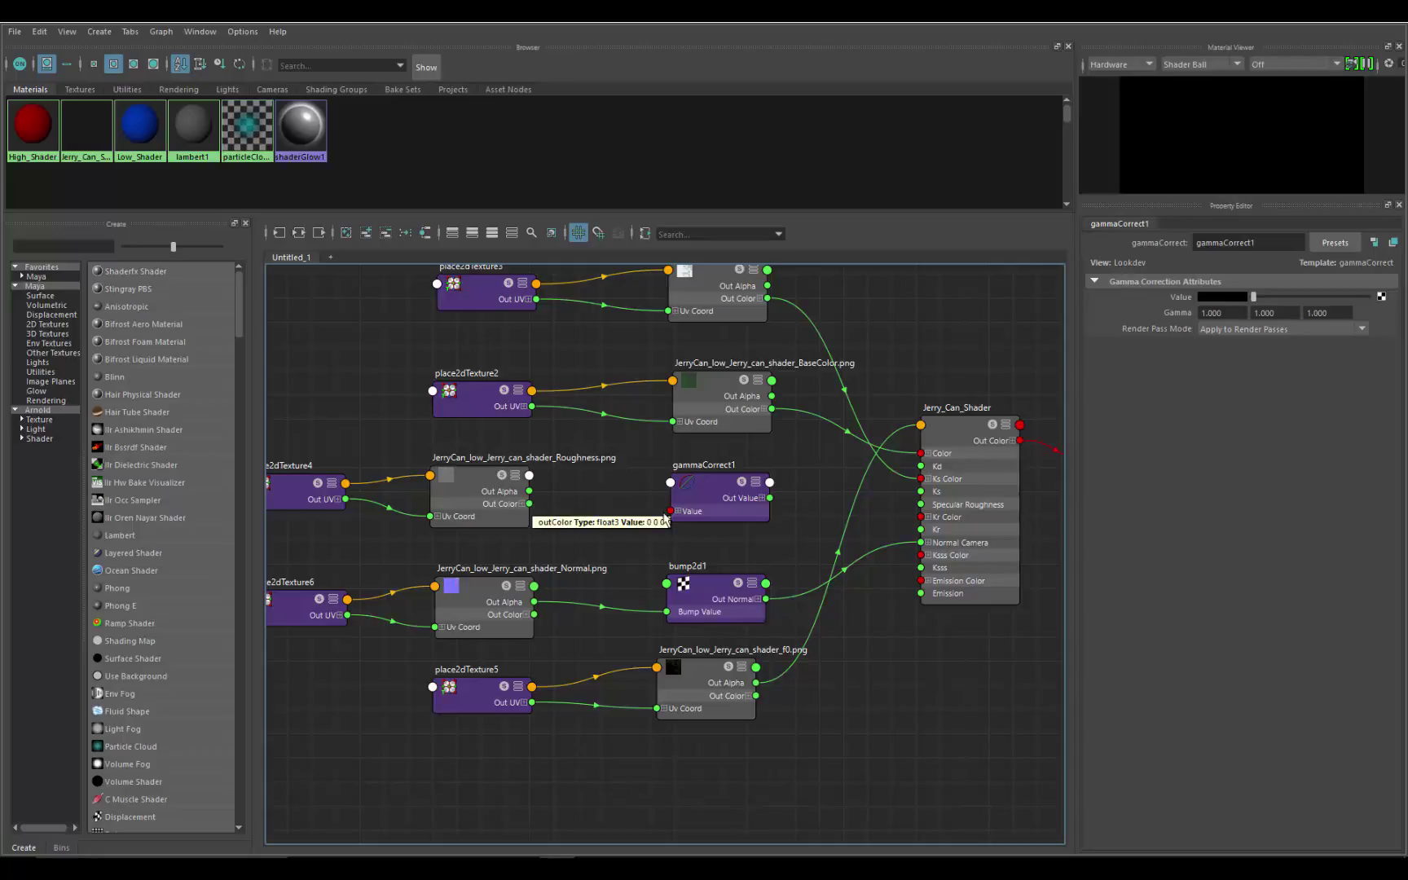
{"action": "left_click_drag", "start_coordinate": [529, 504], "coordinate": [675, 510]}
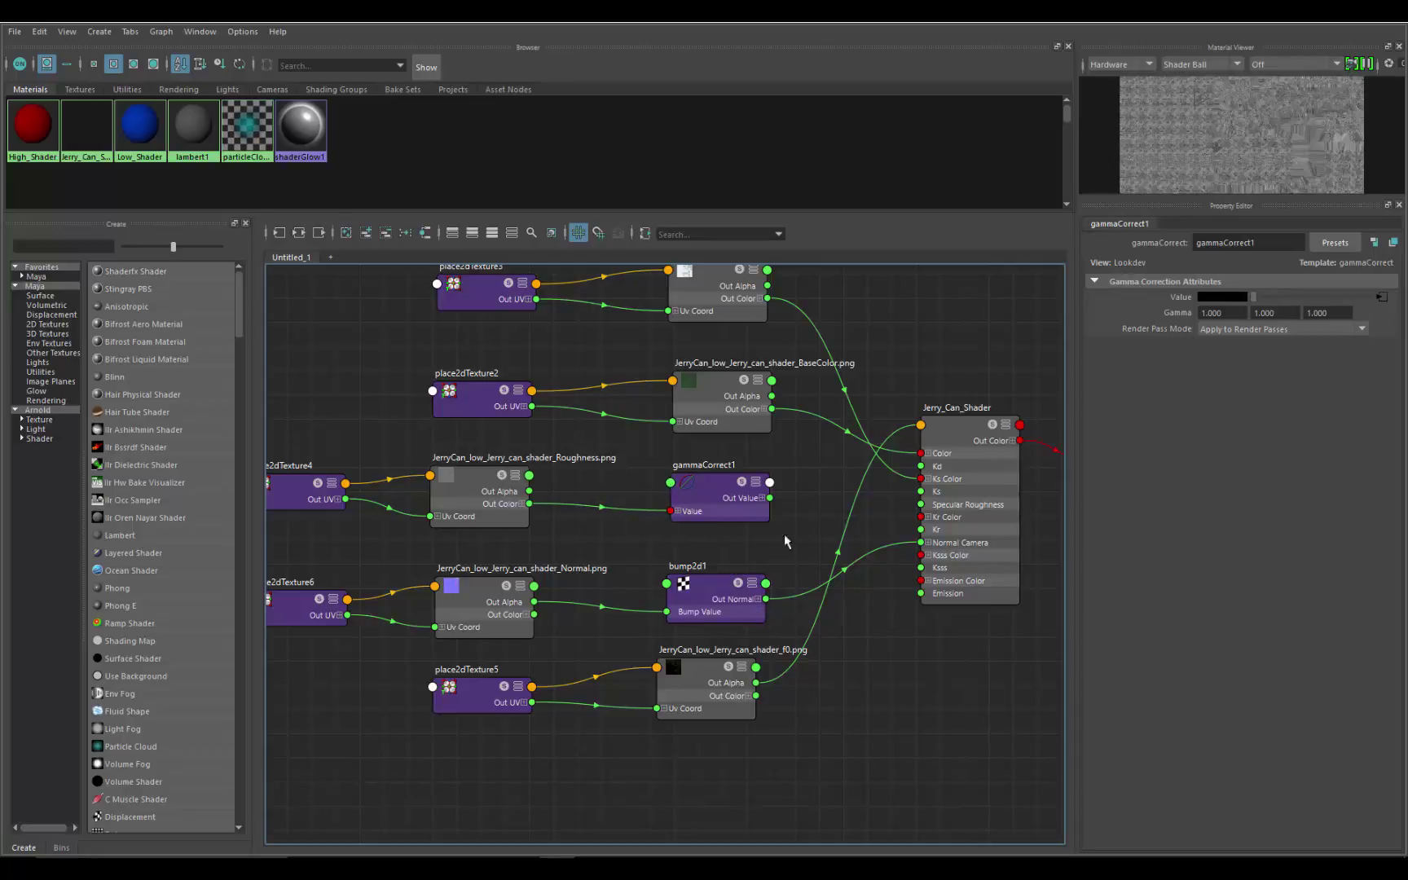
{"action": "left_click", "coordinate": [719, 501]}
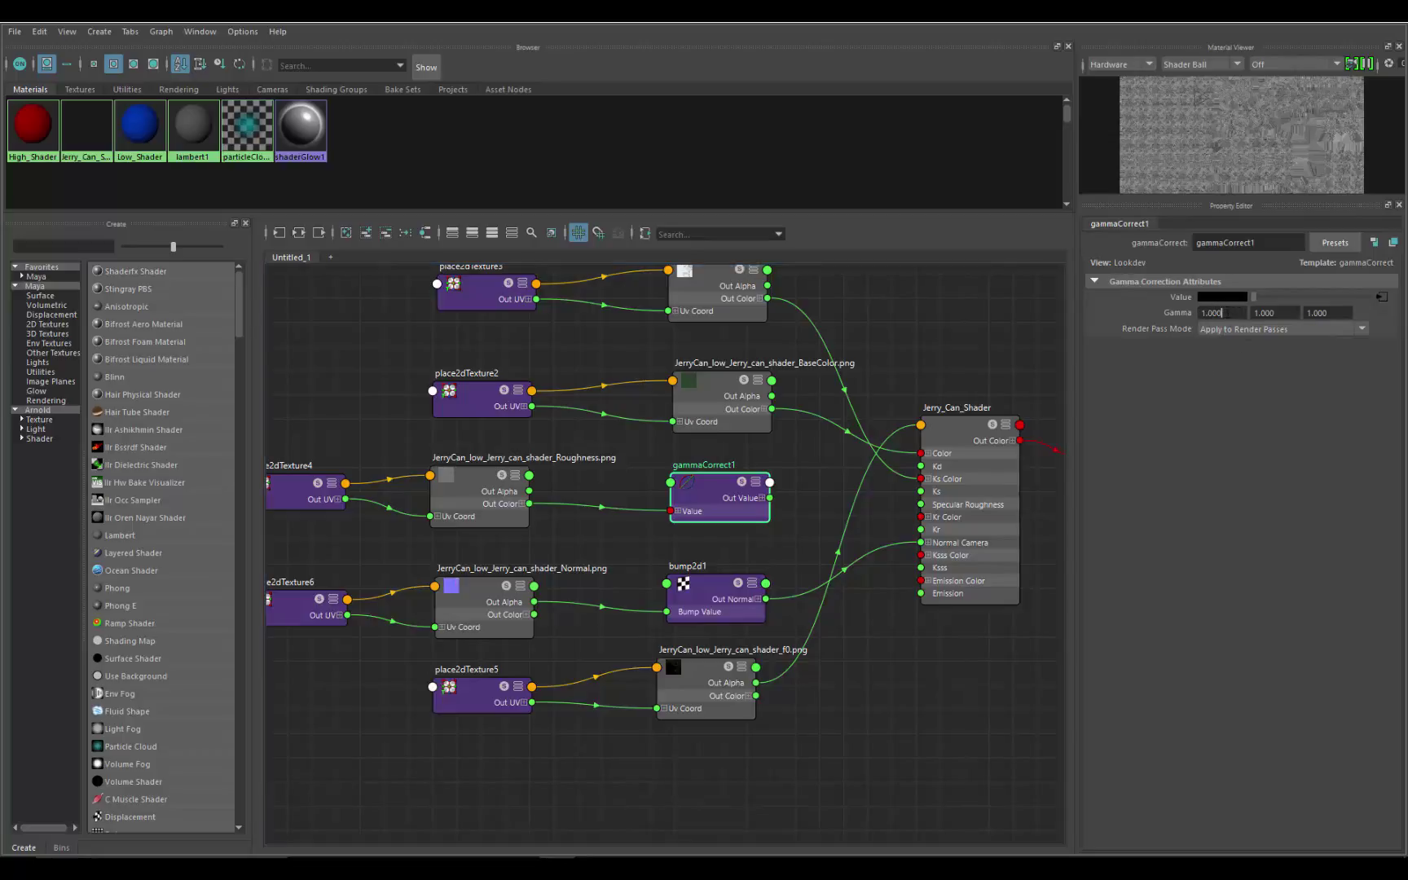
Enter 0.45 as gammaCorrect1's first Gamma value
{"action": "double_click", "coordinate": [1214, 313]}
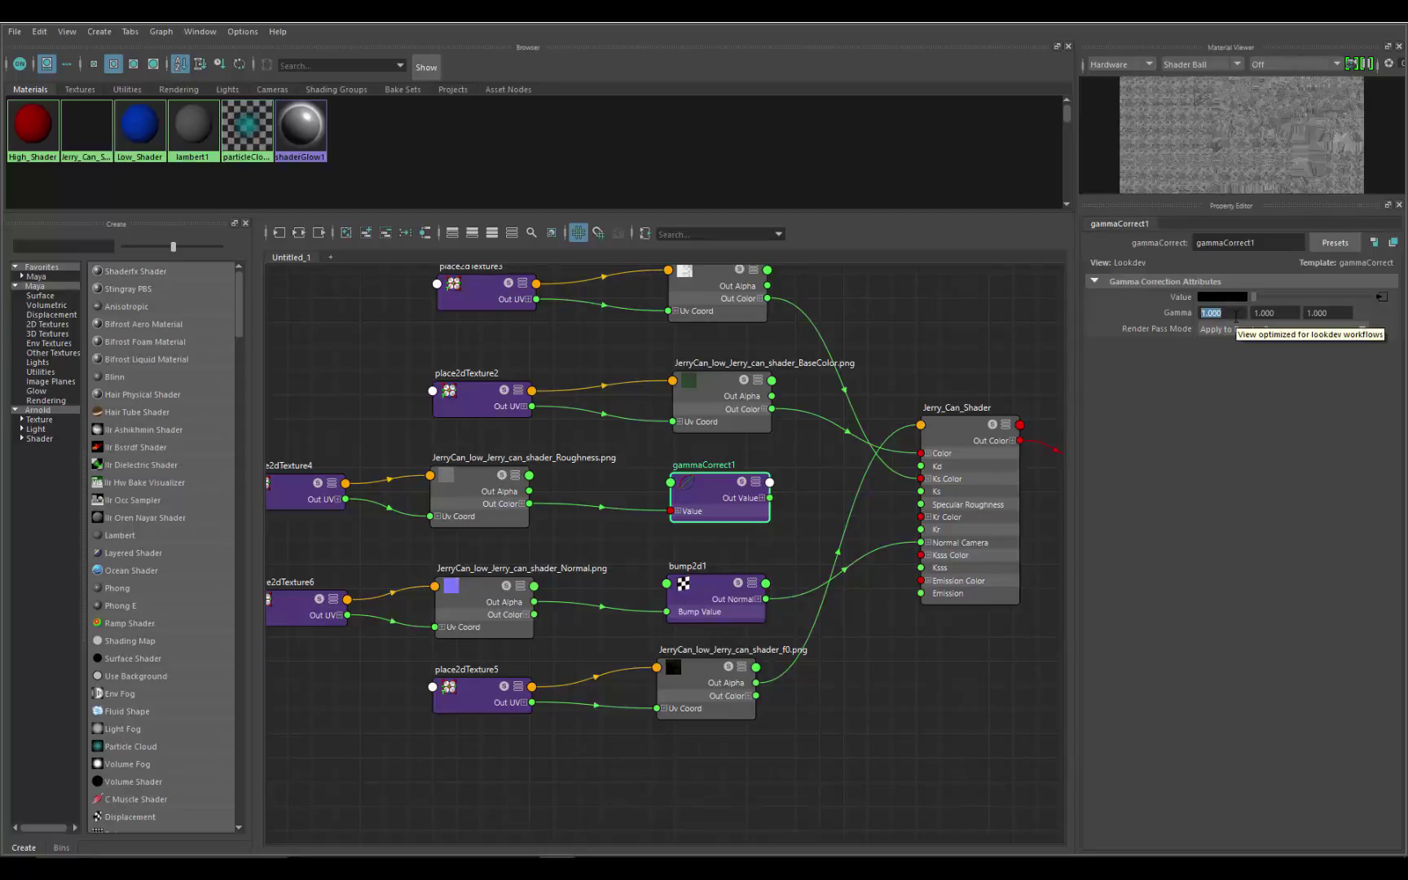
{"action": "type", "text": ".45"}
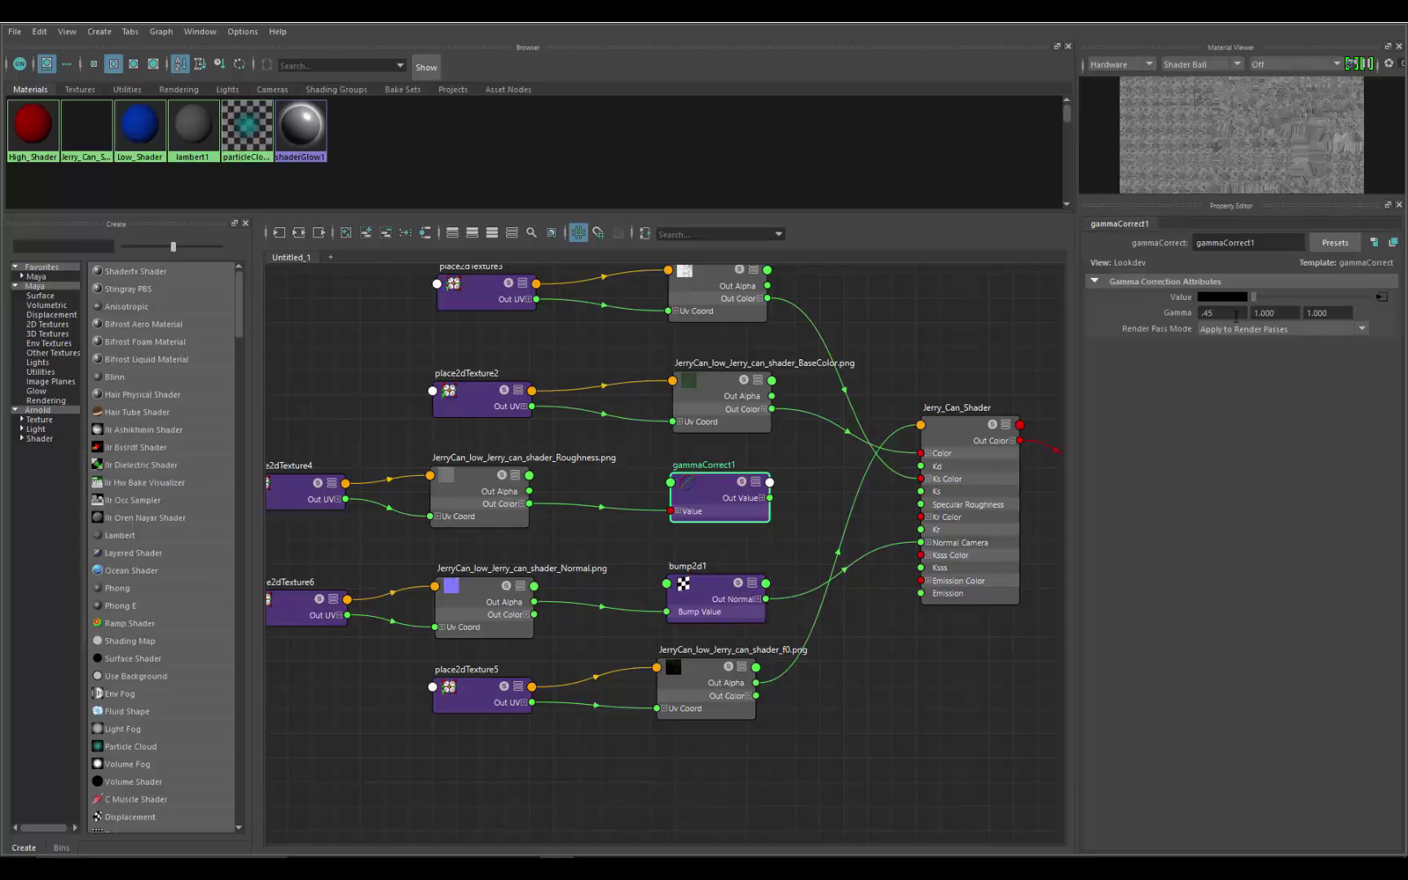
{"action": "key", "text": "Return"}
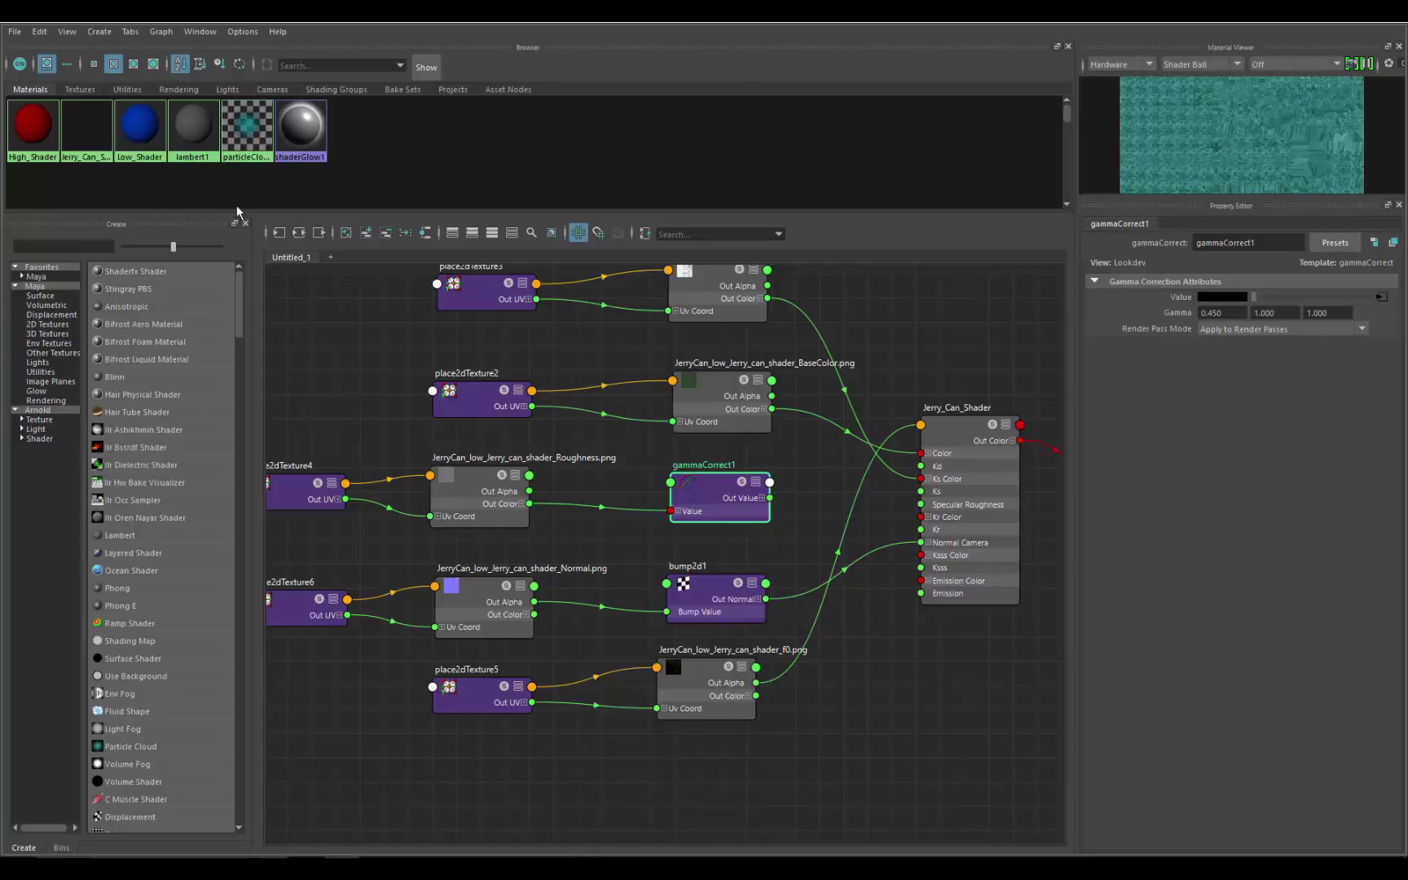
Preview the BaseColor, Normal, Roughness and Specular maps in a widened SP export window
{"action": "key", "text": "alt+Tab"}
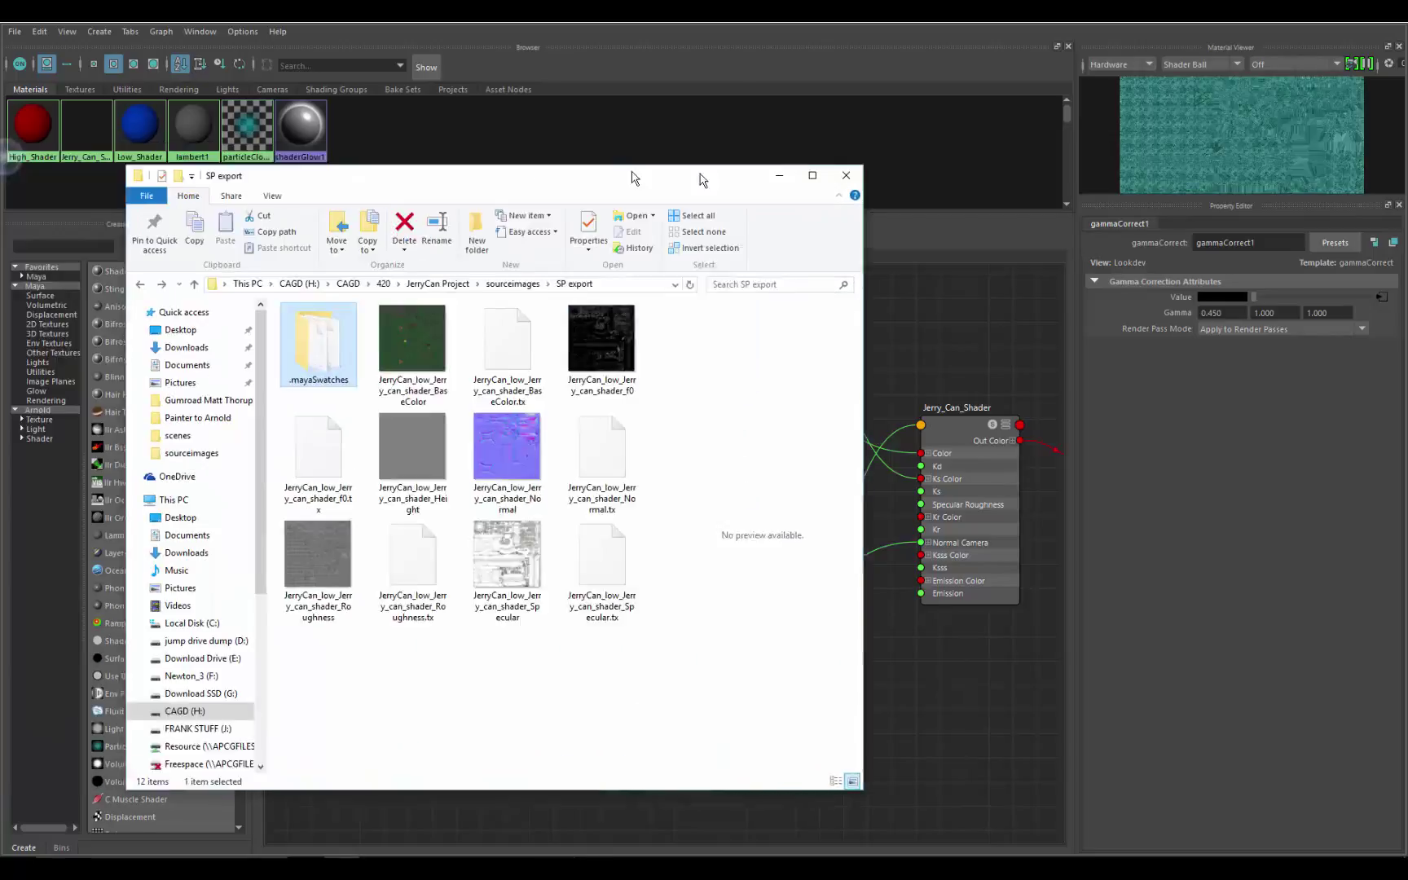
{"action": "left_click_drag", "start_coordinate": [489, 163], "coordinate": [753, 182]}
{"action": "left_click", "coordinate": [666, 359]}
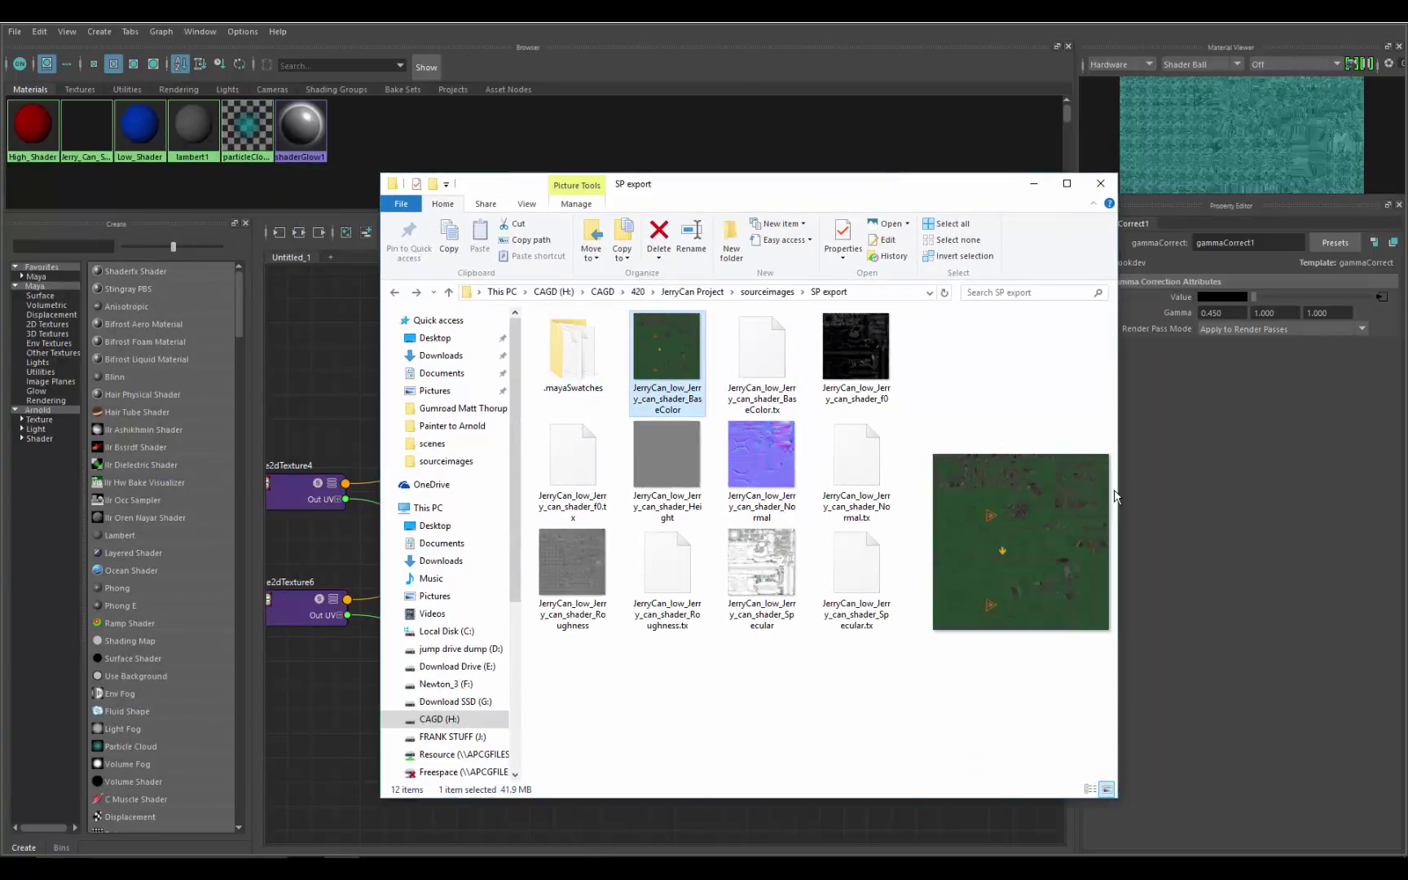
{"action": "left_click_drag", "start_coordinate": [1116, 495], "coordinate": [1328, 482]}
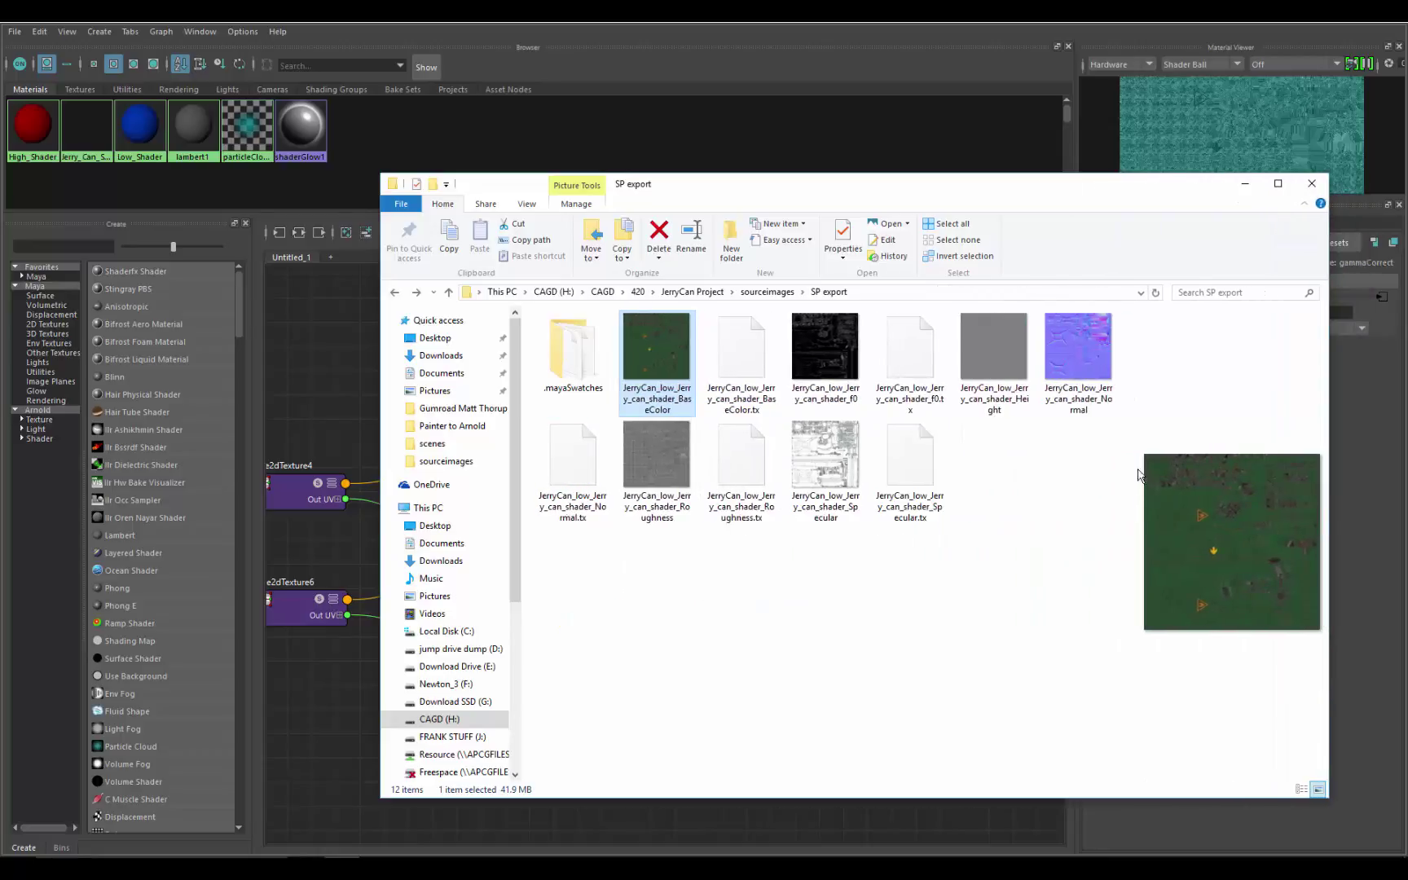
{"action": "left_click_drag", "start_coordinate": [1123, 457], "coordinate": [929, 447]}
{"action": "left_click_drag", "start_coordinate": [1053, 188], "coordinate": [816, 162]}
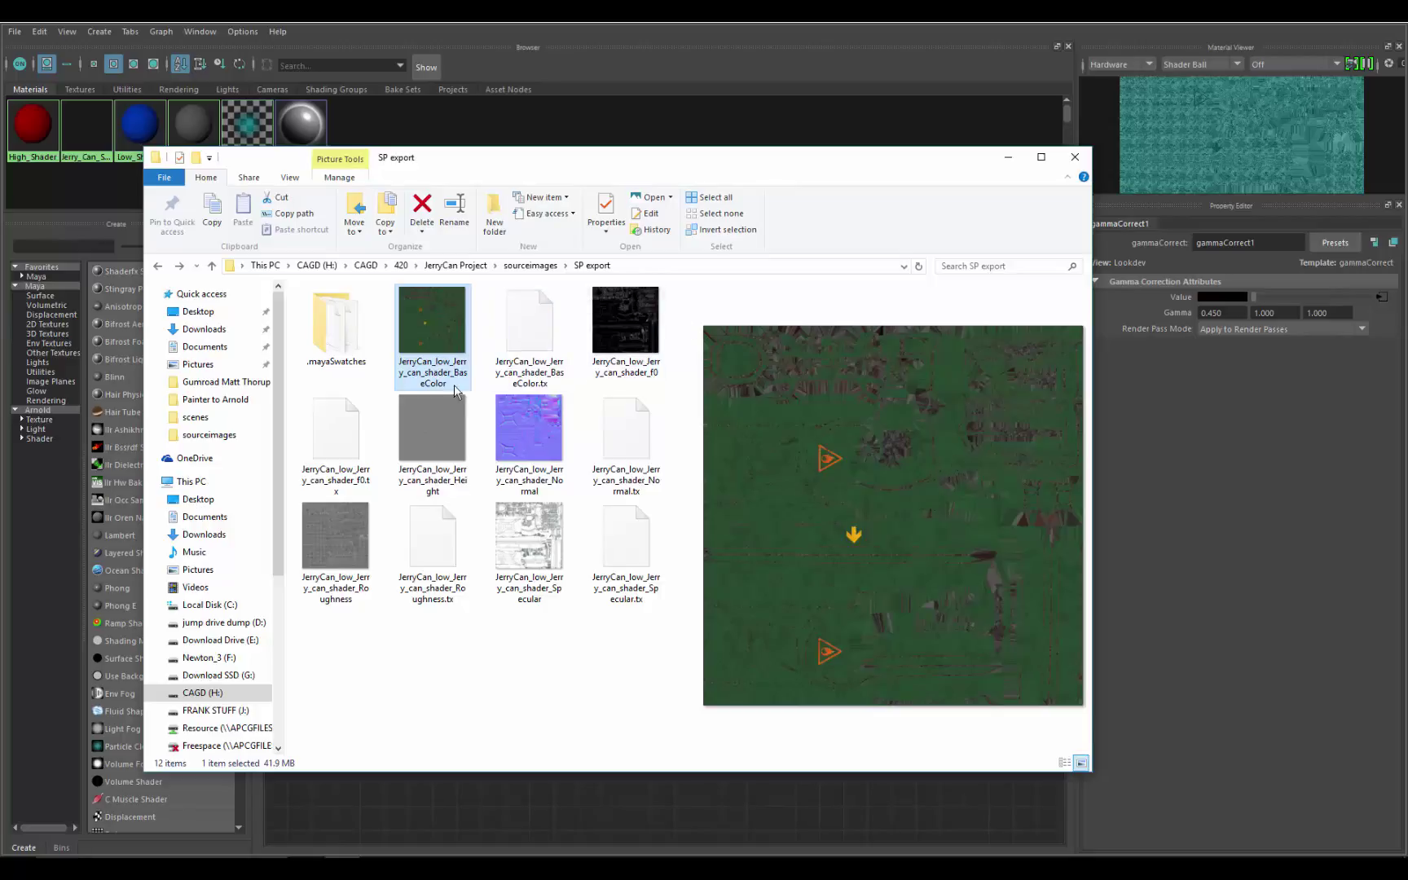
{"action": "left_click", "coordinate": [544, 424]}
{"action": "left_click", "coordinate": [323, 543]}
{"action": "left_click", "coordinate": [529, 538]}
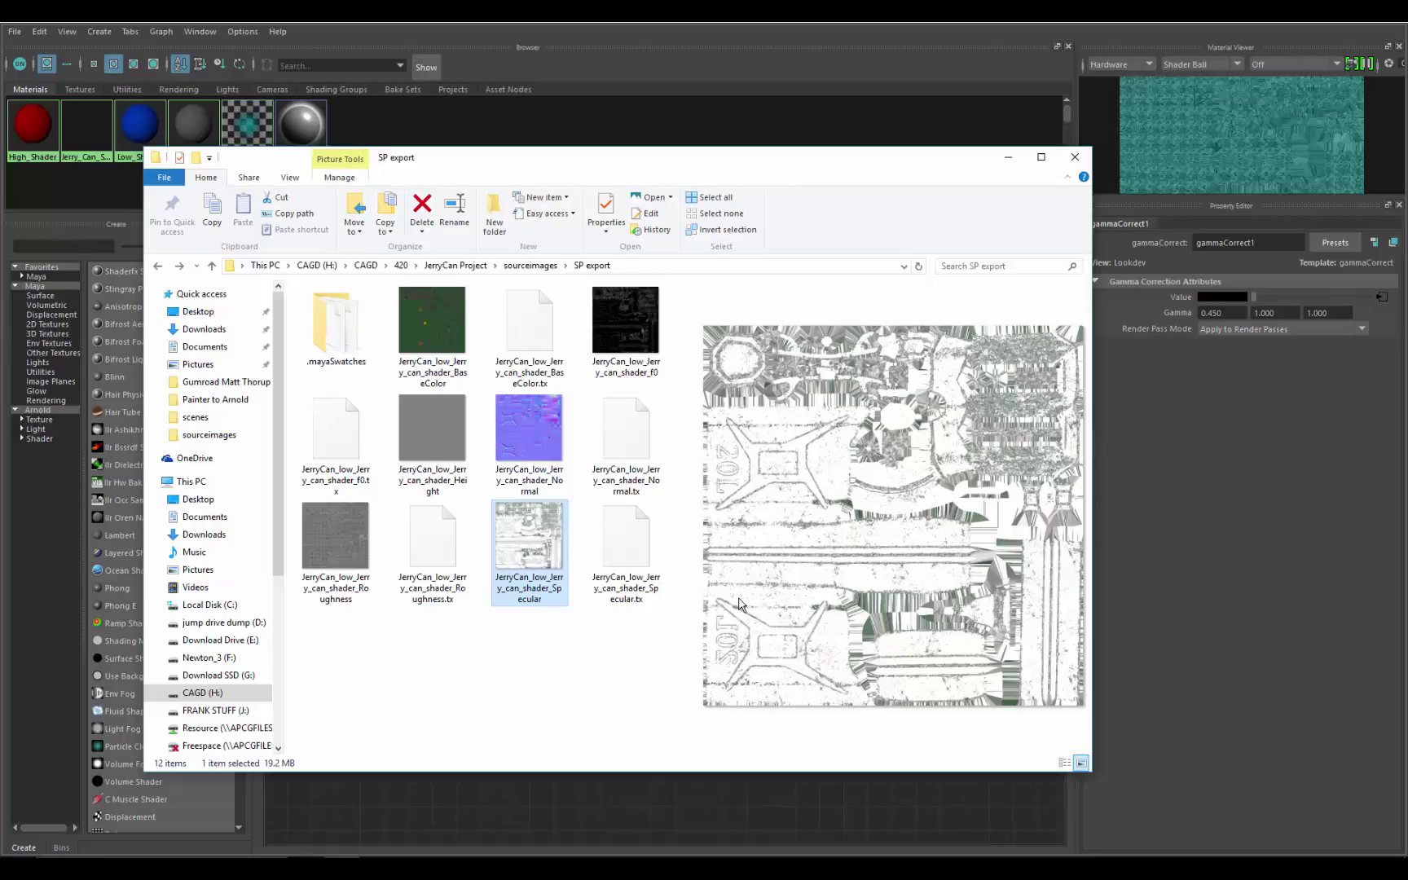
Temporarily set the first Gamma value to 1 to compare the preview
{"action": "double_click", "coordinate": [1212, 313]}
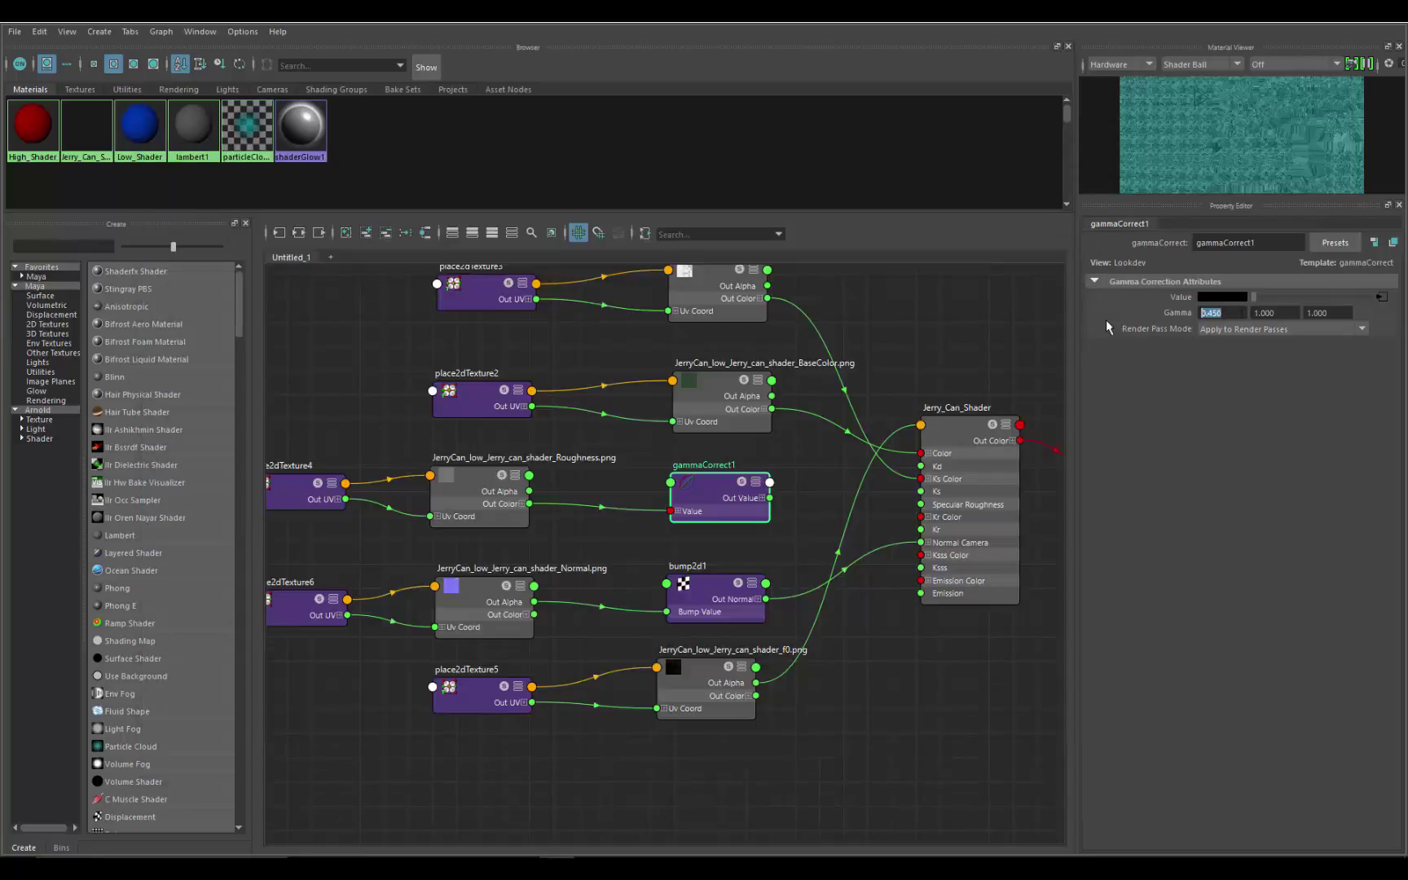
{"action": "type", "text": "1"}
{"action": "key", "text": "alt+Tab"}
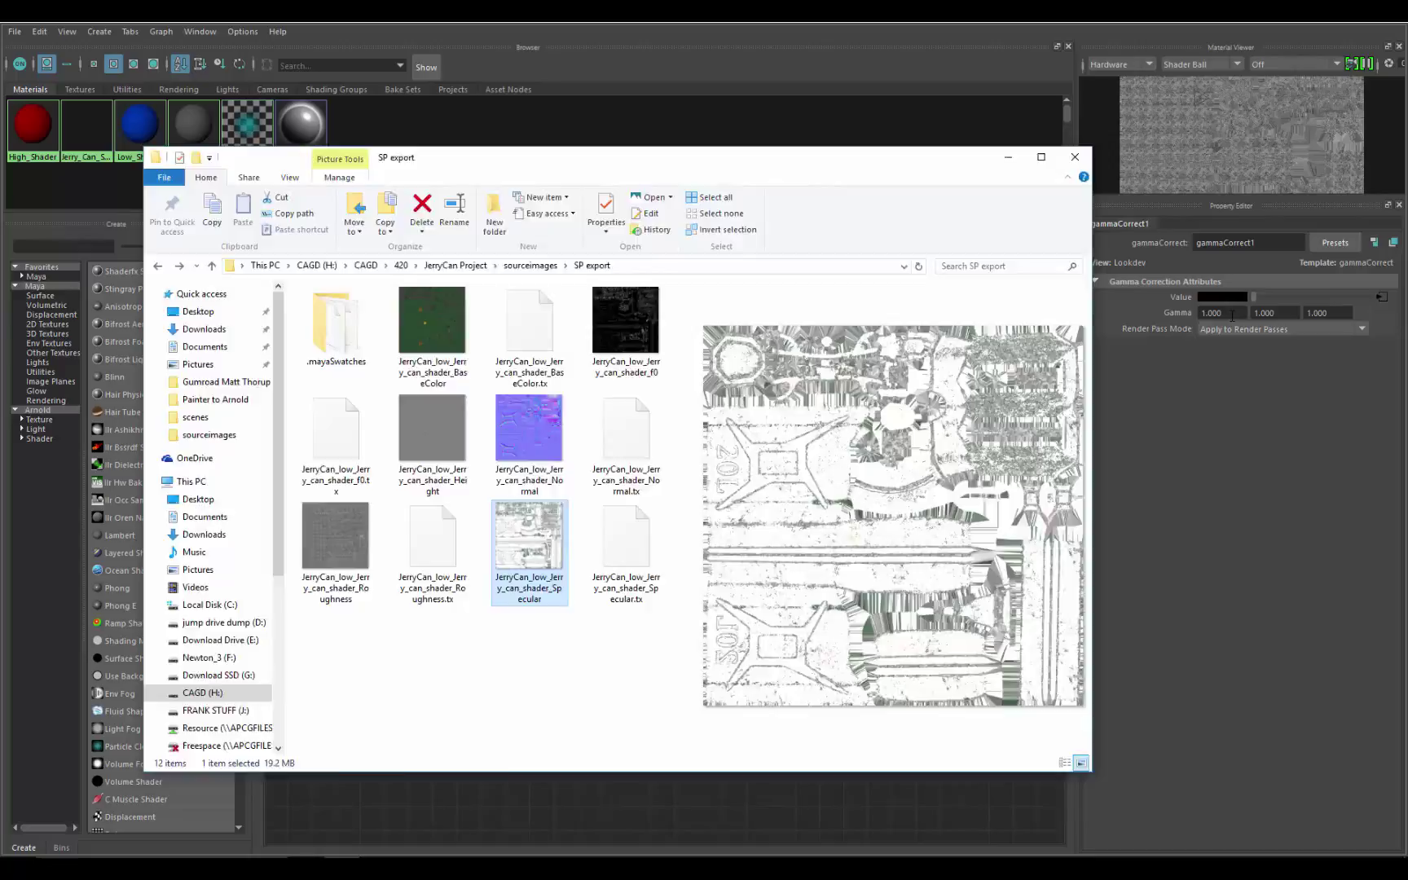
Set gammaCorrect1's first and second Gamma values to 0.450
{"action": "left_click_drag", "start_coordinate": [1232, 313], "coordinate": [1201, 313]}
{"action": "type", "text": "0.450"}
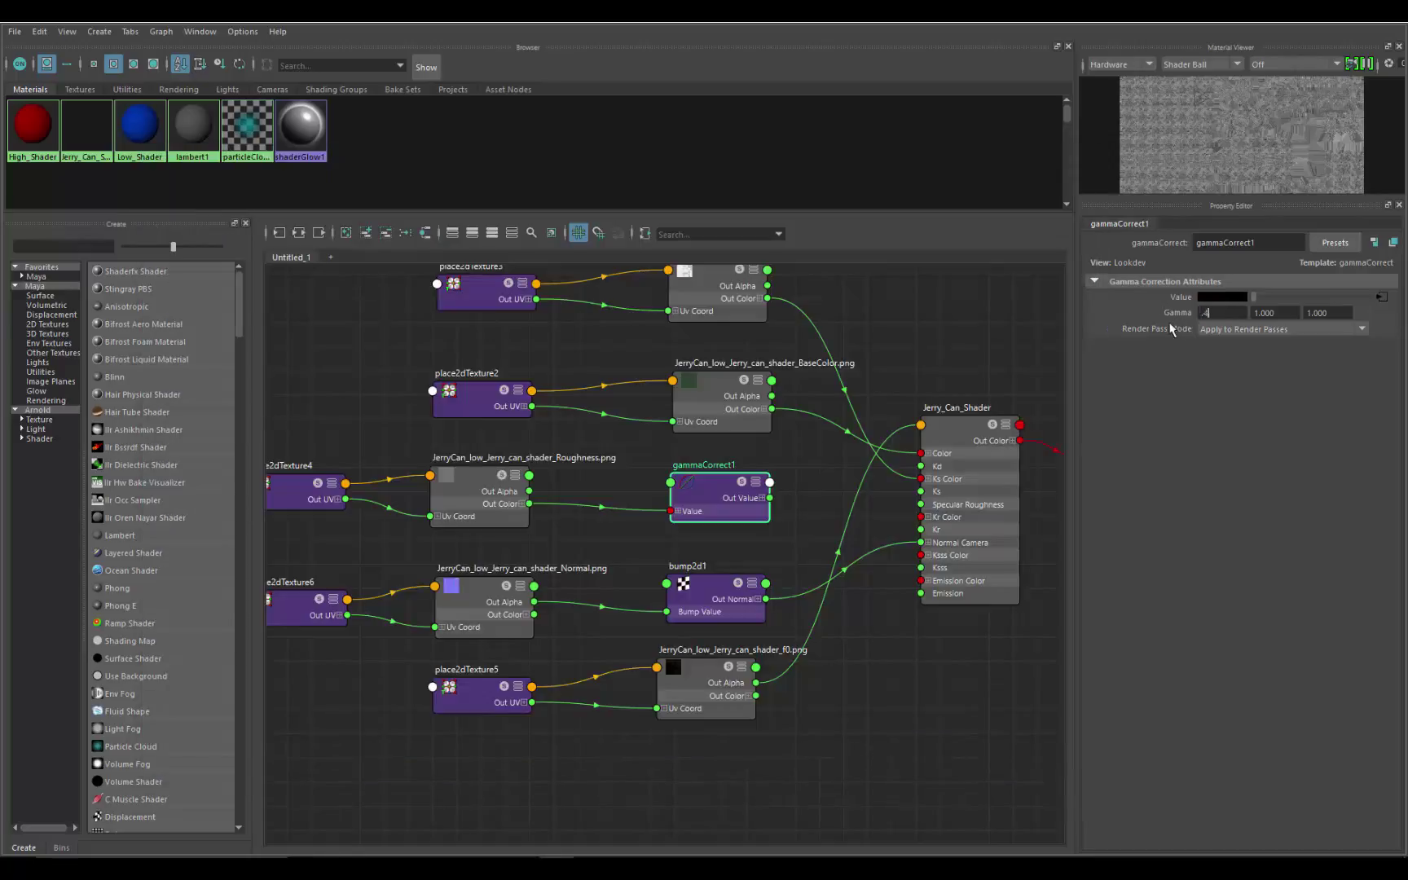
{"action": "left_click", "coordinate": [1276, 313]}
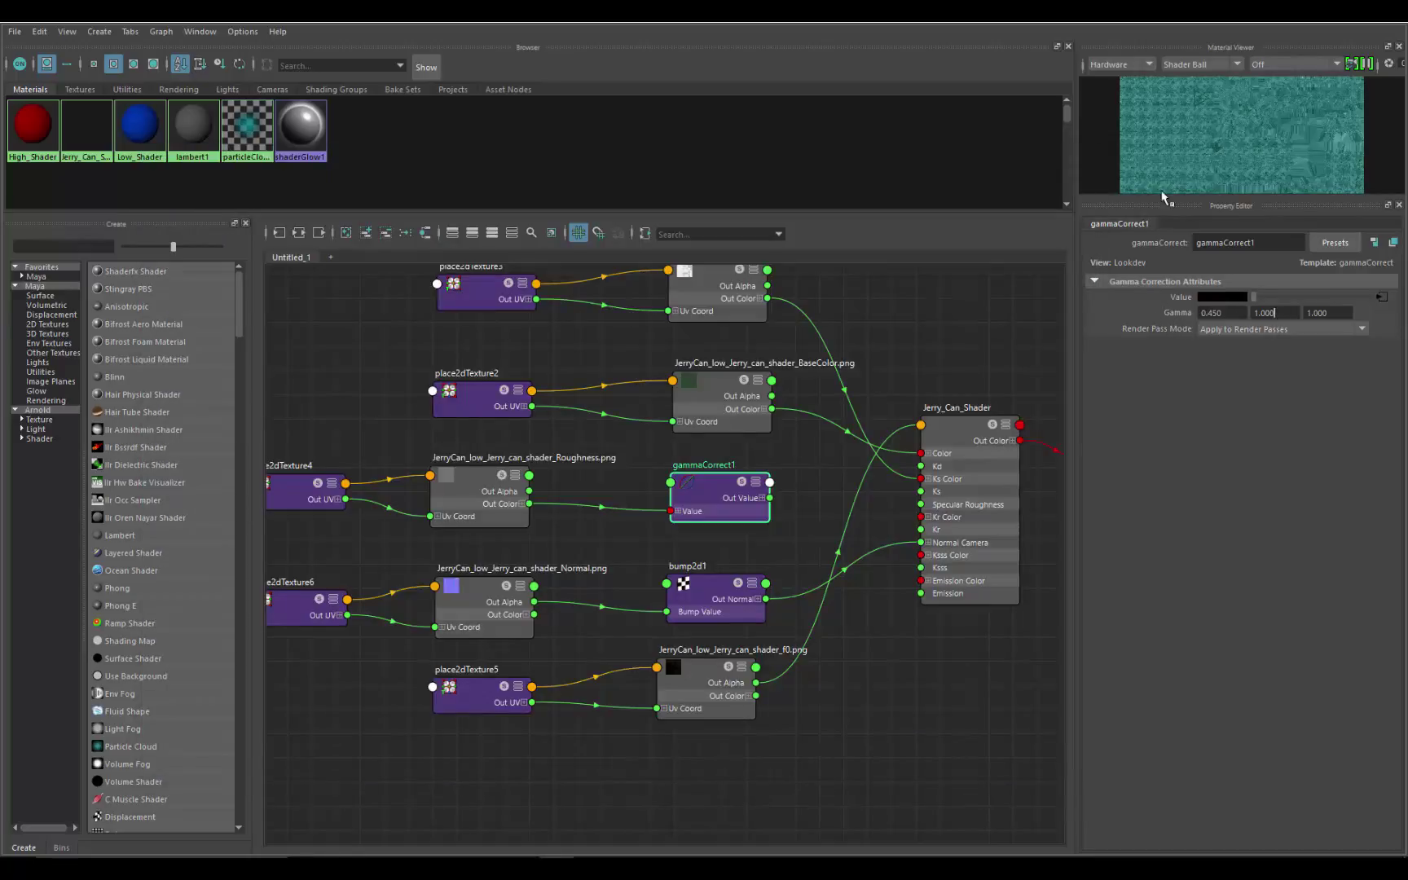
{"action": "double_click", "coordinate": [1264, 313]}
{"action": "type", "text": ".45"}
{"action": "left_click", "coordinate": [1337, 311]}
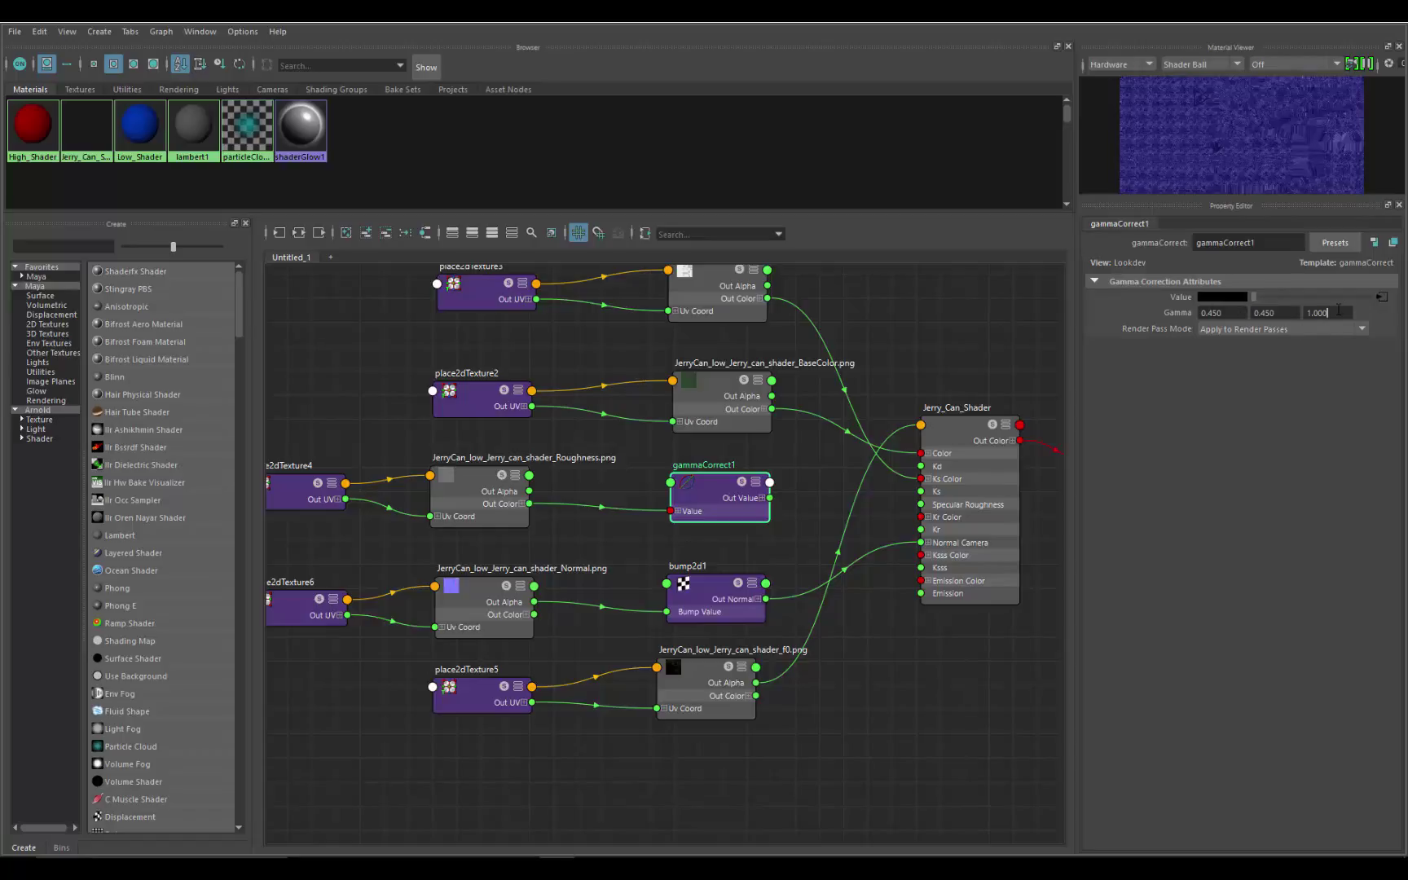